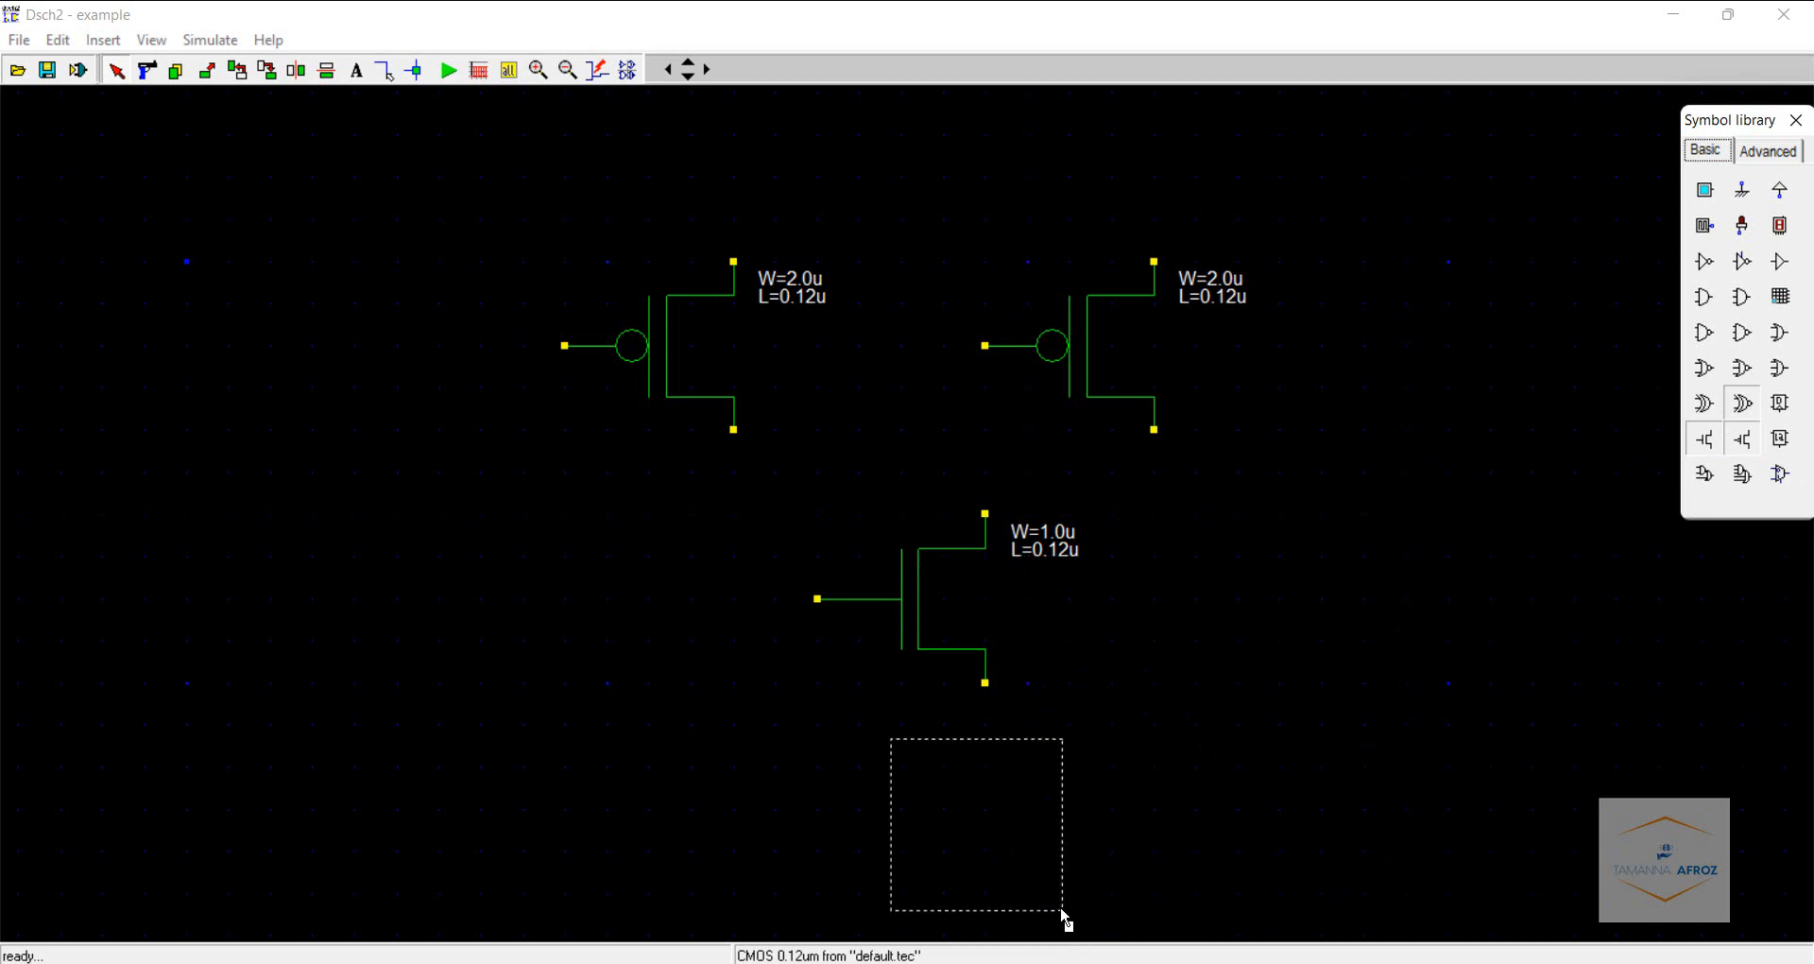
# - Place a second nMOS transistor and move it directly below the first nMOS transistor
pyautogui.click(1062, 907)
pyautogui.click(568, 71)
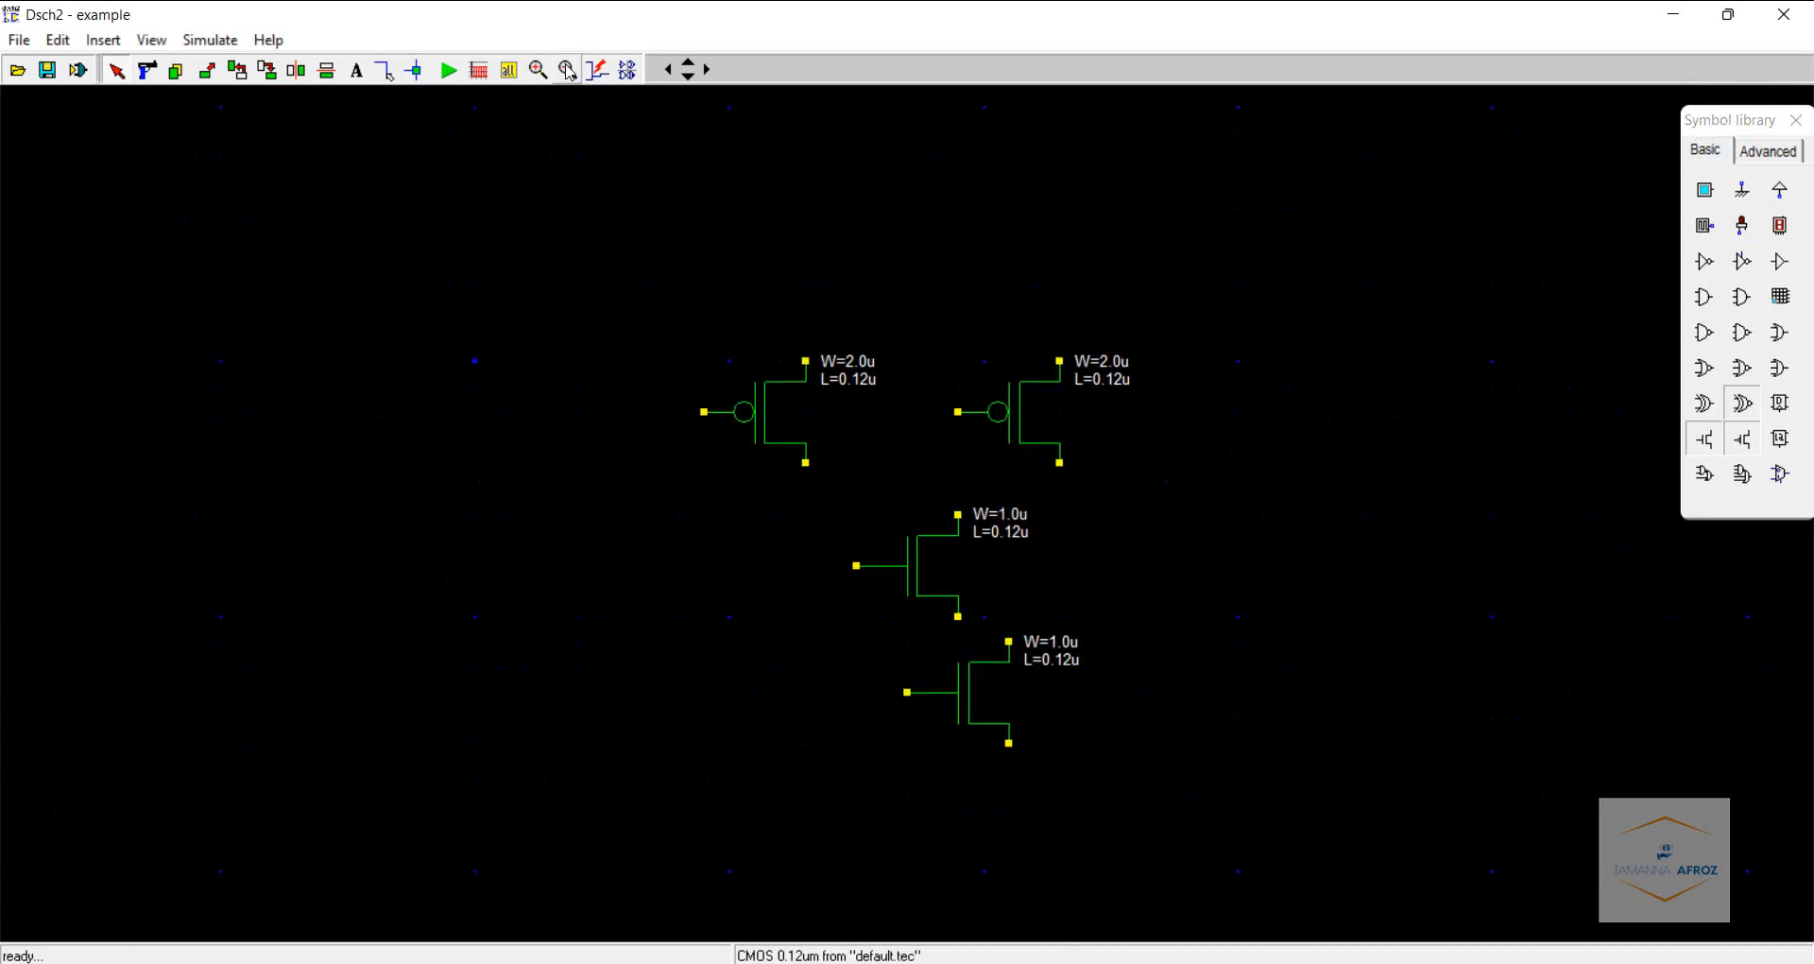
pyautogui.click(202, 74)
pyautogui.moveTo(865, 637); pyautogui.dragTo(1111, 767)
pyautogui.click(1064, 771)
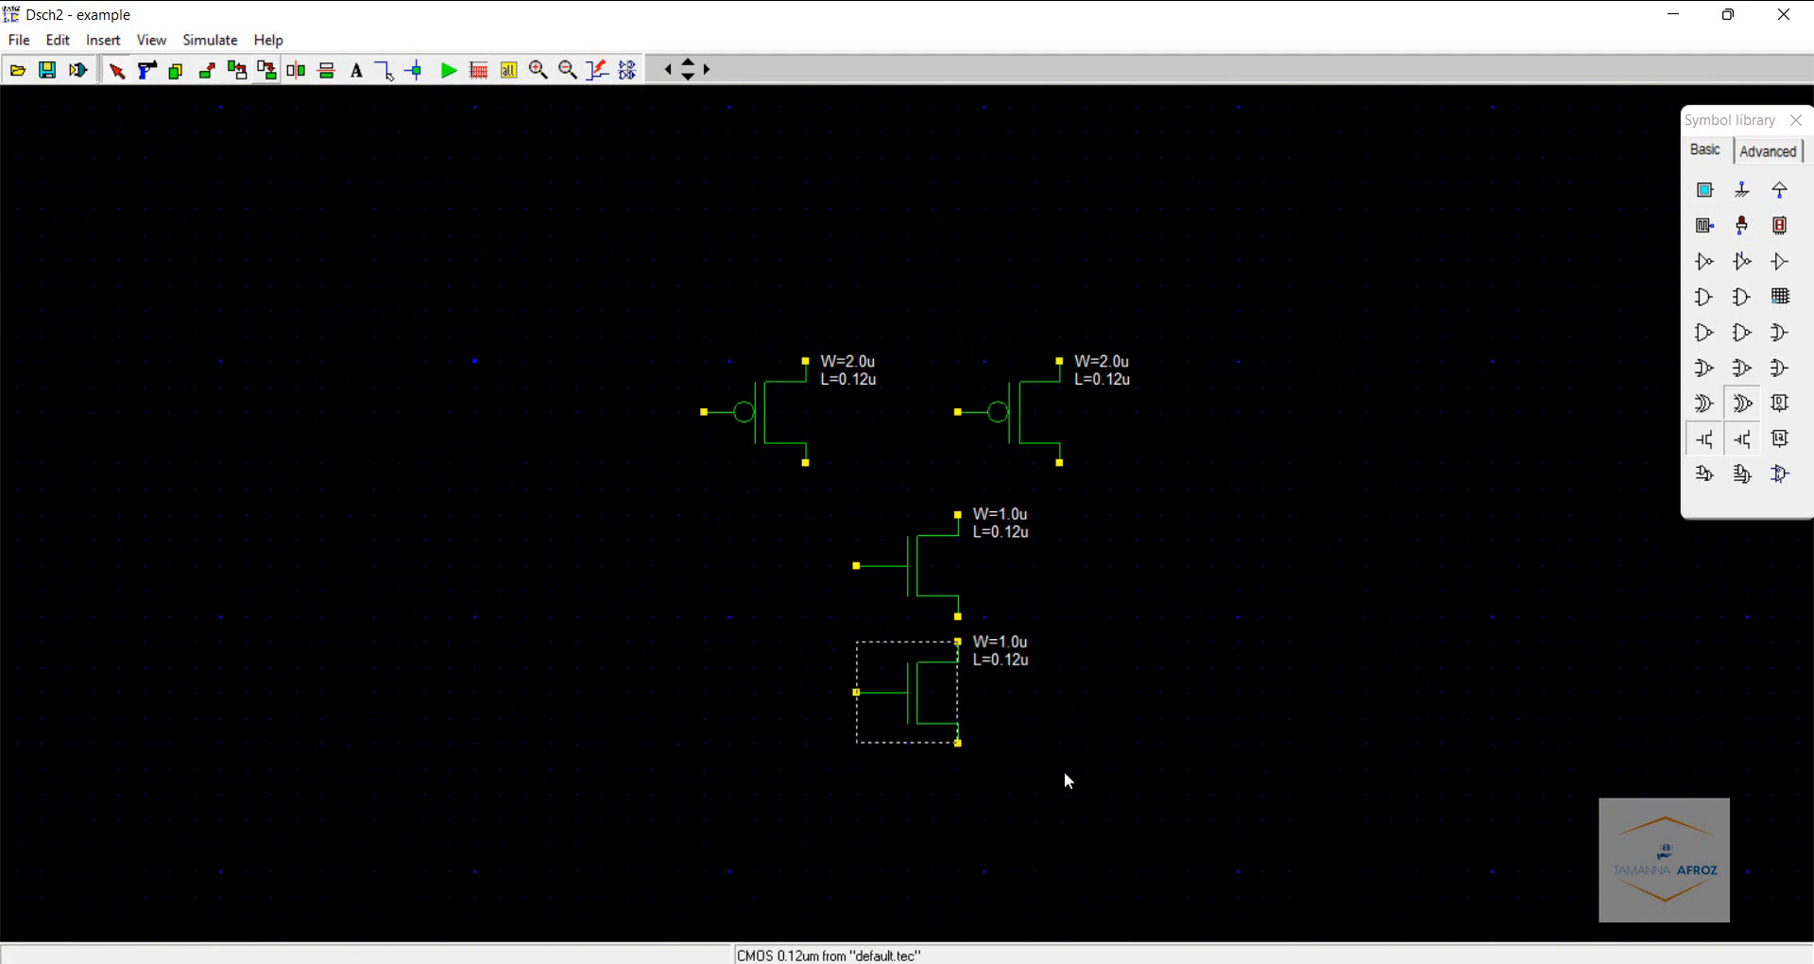
# - Wire the two pMOS transistors in parallel and connect them in series with the two stacked nMOS transistors
pyautogui.click(378, 70)
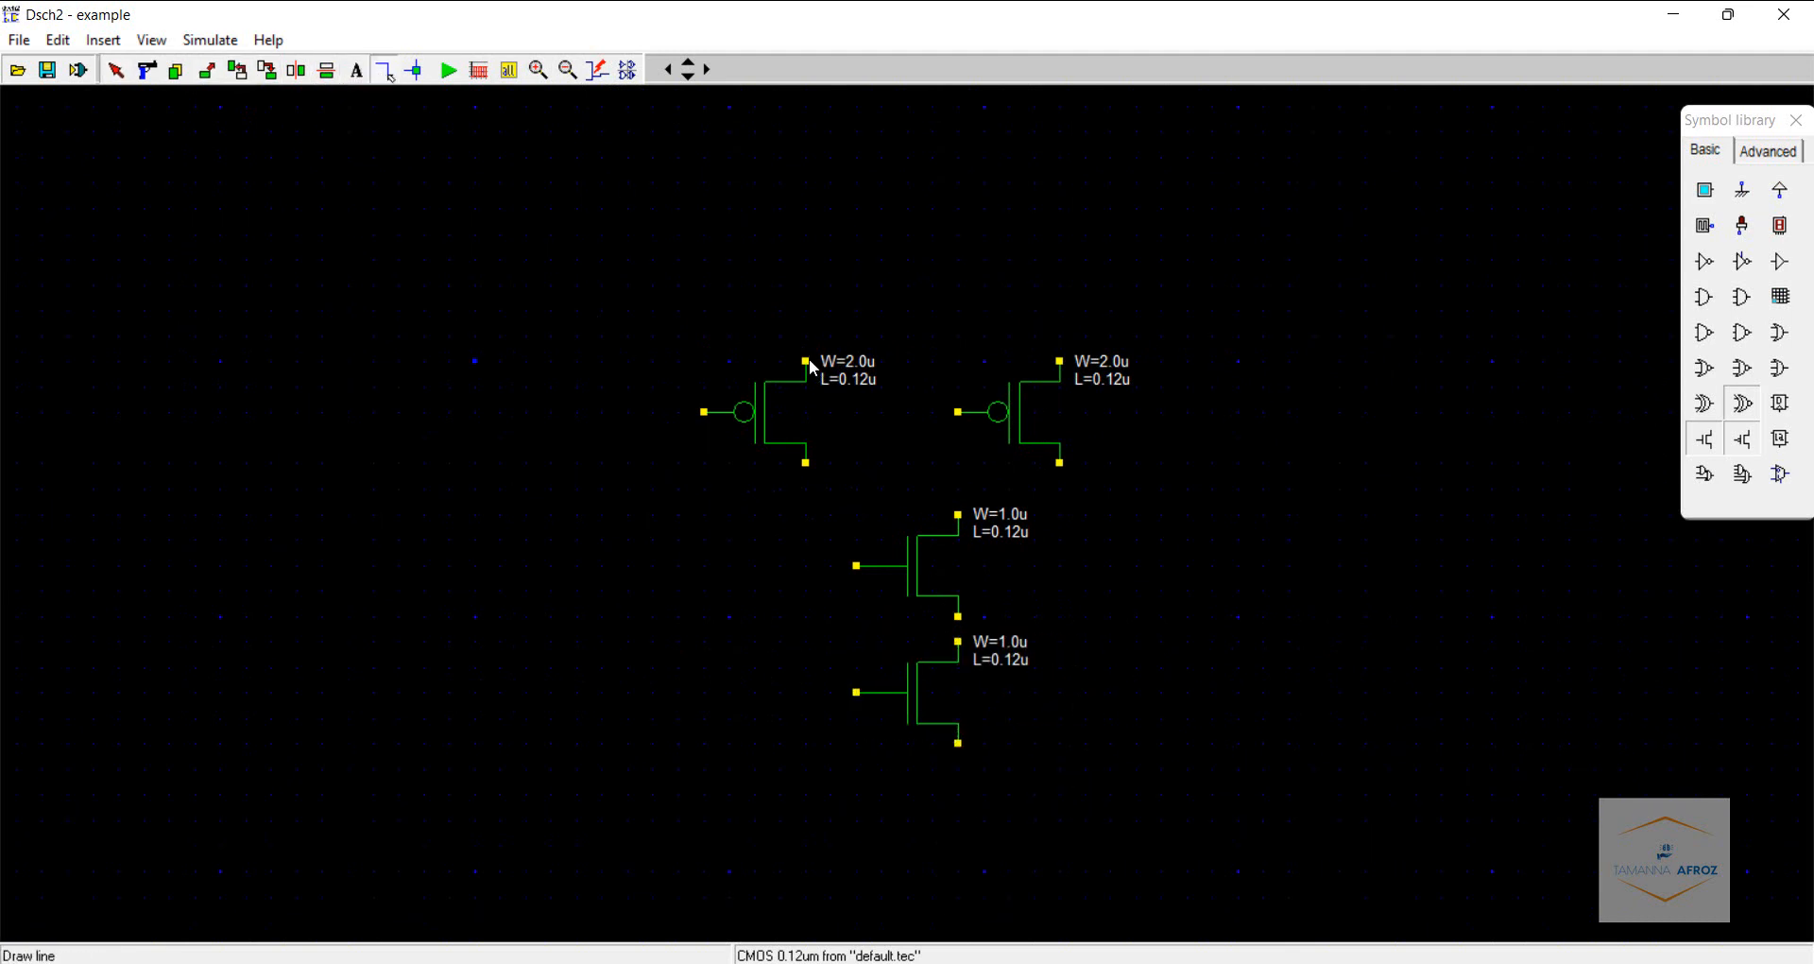
pyautogui.moveTo(808, 360); pyautogui.dragTo(1060, 360)
pyautogui.moveTo(807, 462); pyautogui.dragTo(1059, 462)
pyautogui.moveTo(958, 514); pyautogui.dragTo(958, 462)
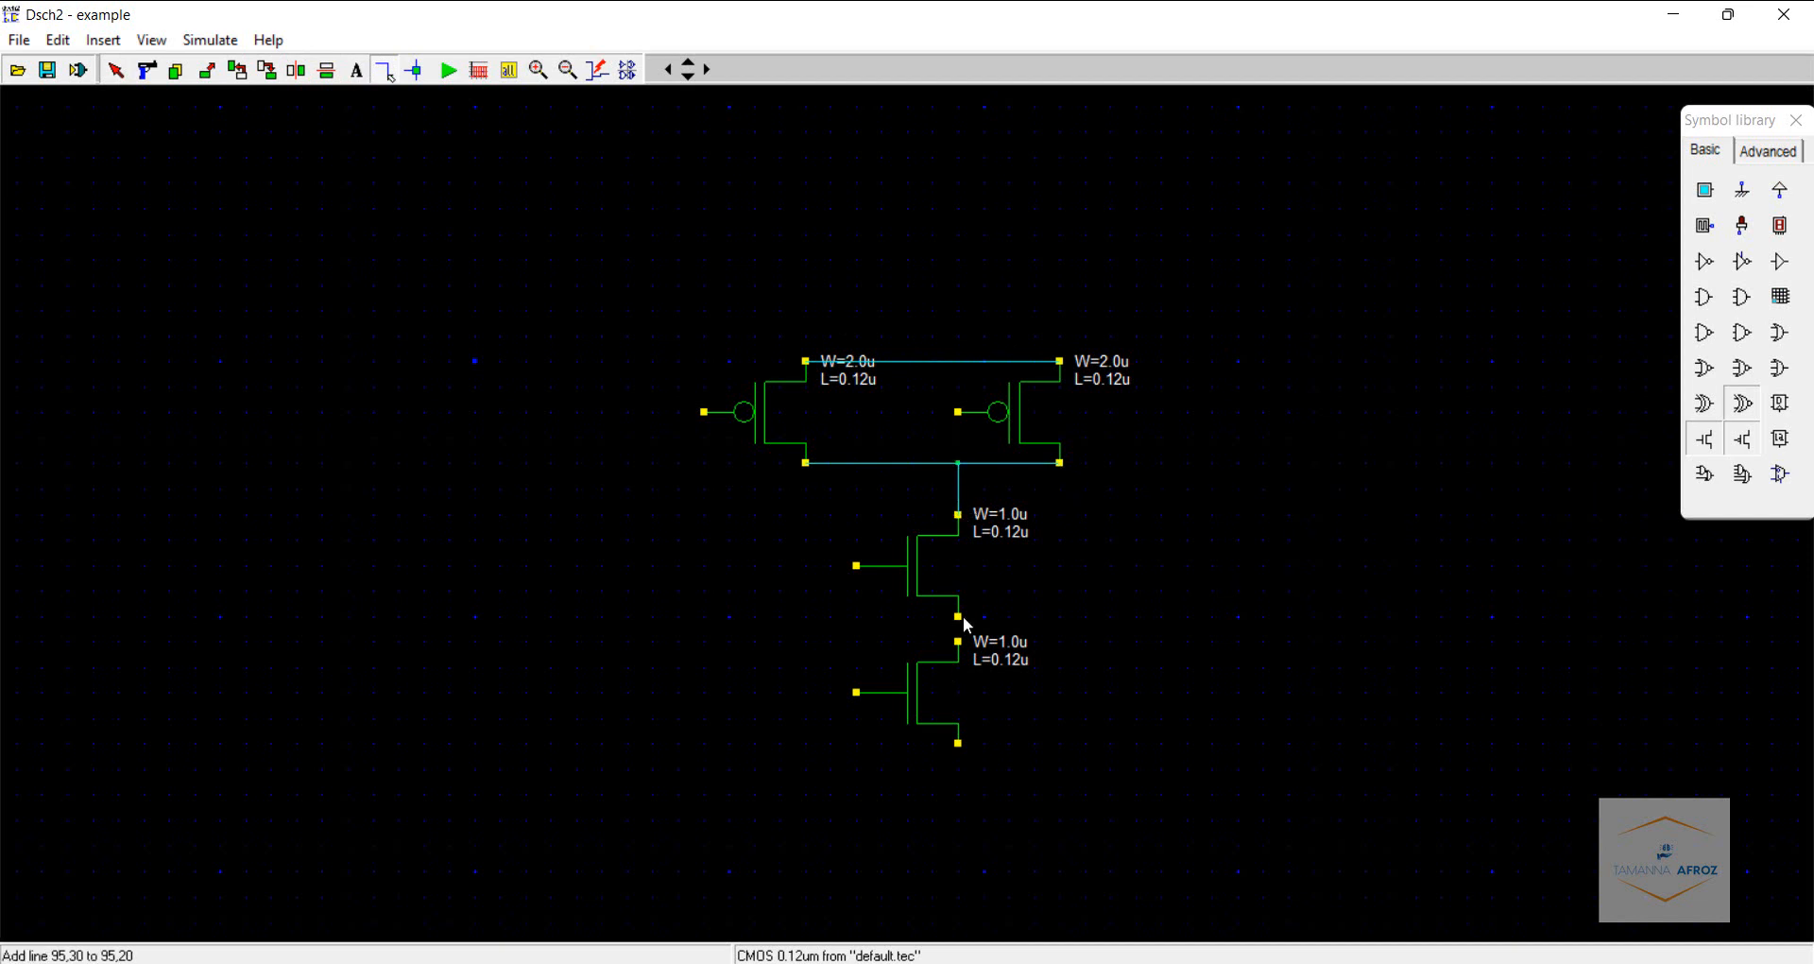
pyautogui.moveTo(958, 616); pyautogui.dragTo(958, 642)
# - Draw stub wires for the supply and ground connections and an output wire from the drain junction
pyautogui.moveTo(960, 746)
pyautogui.mouseDown()
pyautogui.moveTo(955, 790)
pyautogui.moveTo(958, 771)
pyautogui.mouseUp()
pyautogui.moveTo(948, 358); pyautogui.dragTo(948, 333)
pyautogui.moveTo(957, 490); pyautogui.dragTo(1223, 493)
# - Add a VDD supply above the pMOS pair and a ground below the lower nMOS transistor
pyautogui.click(1781, 190)
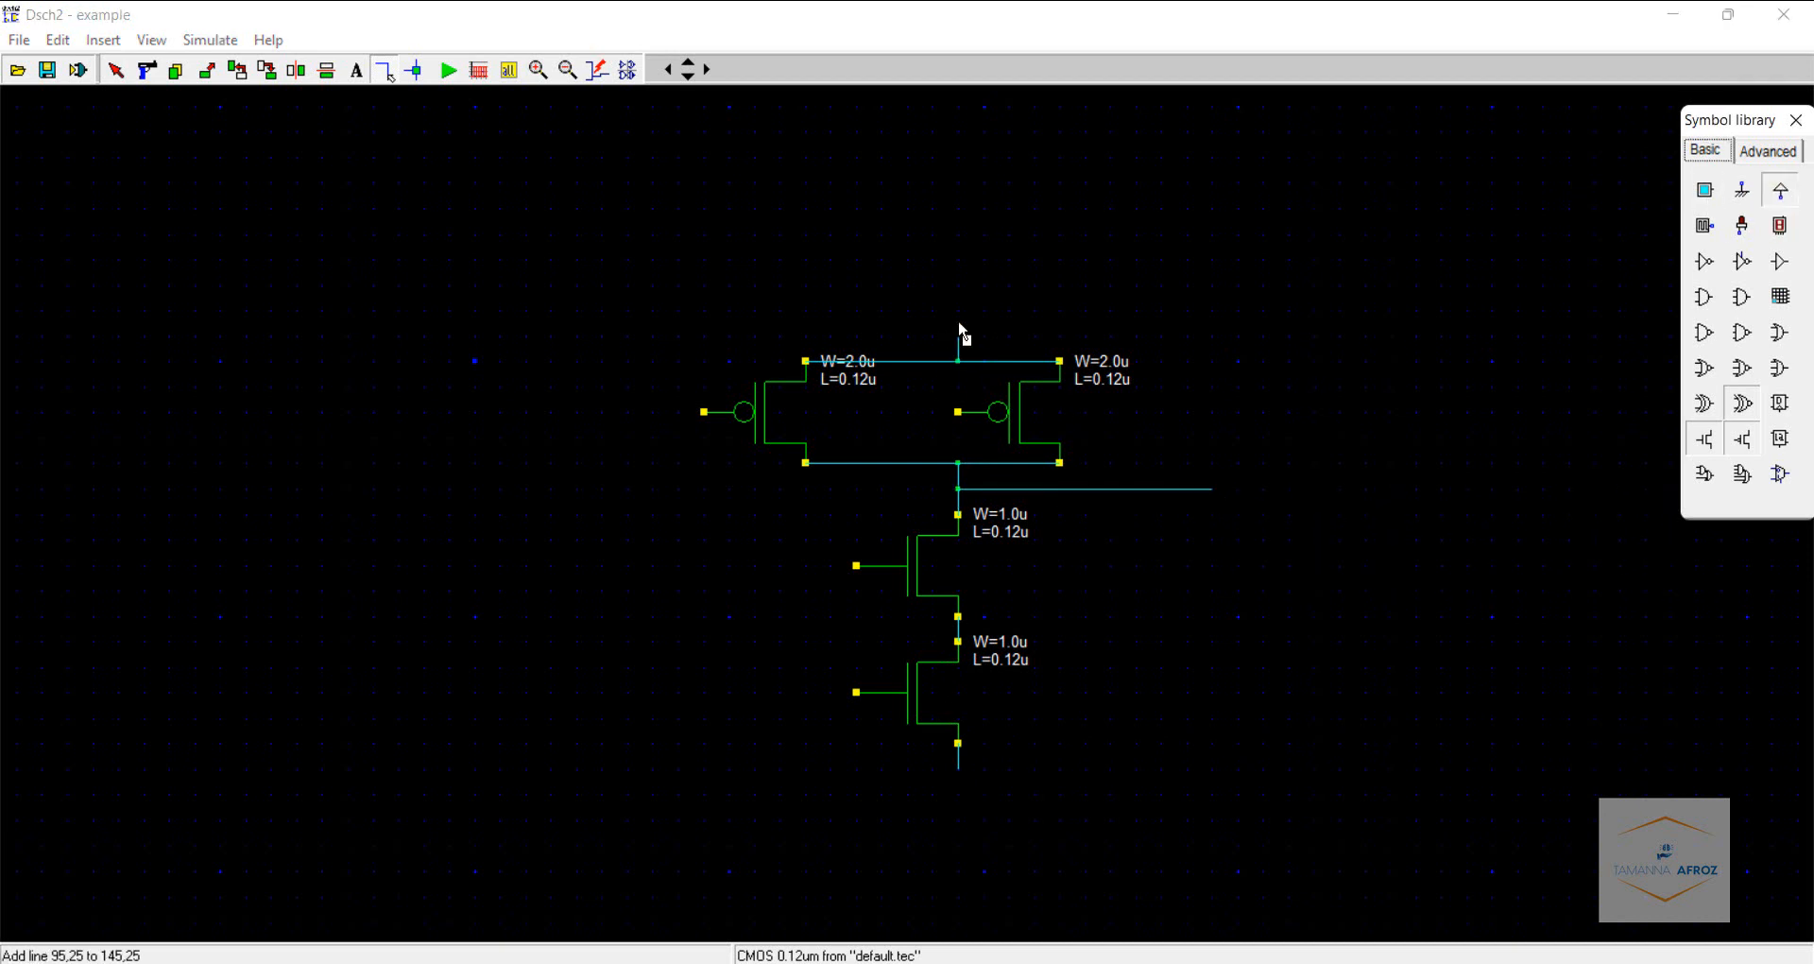
pyautogui.click(985, 340)
pyautogui.click(1744, 189)
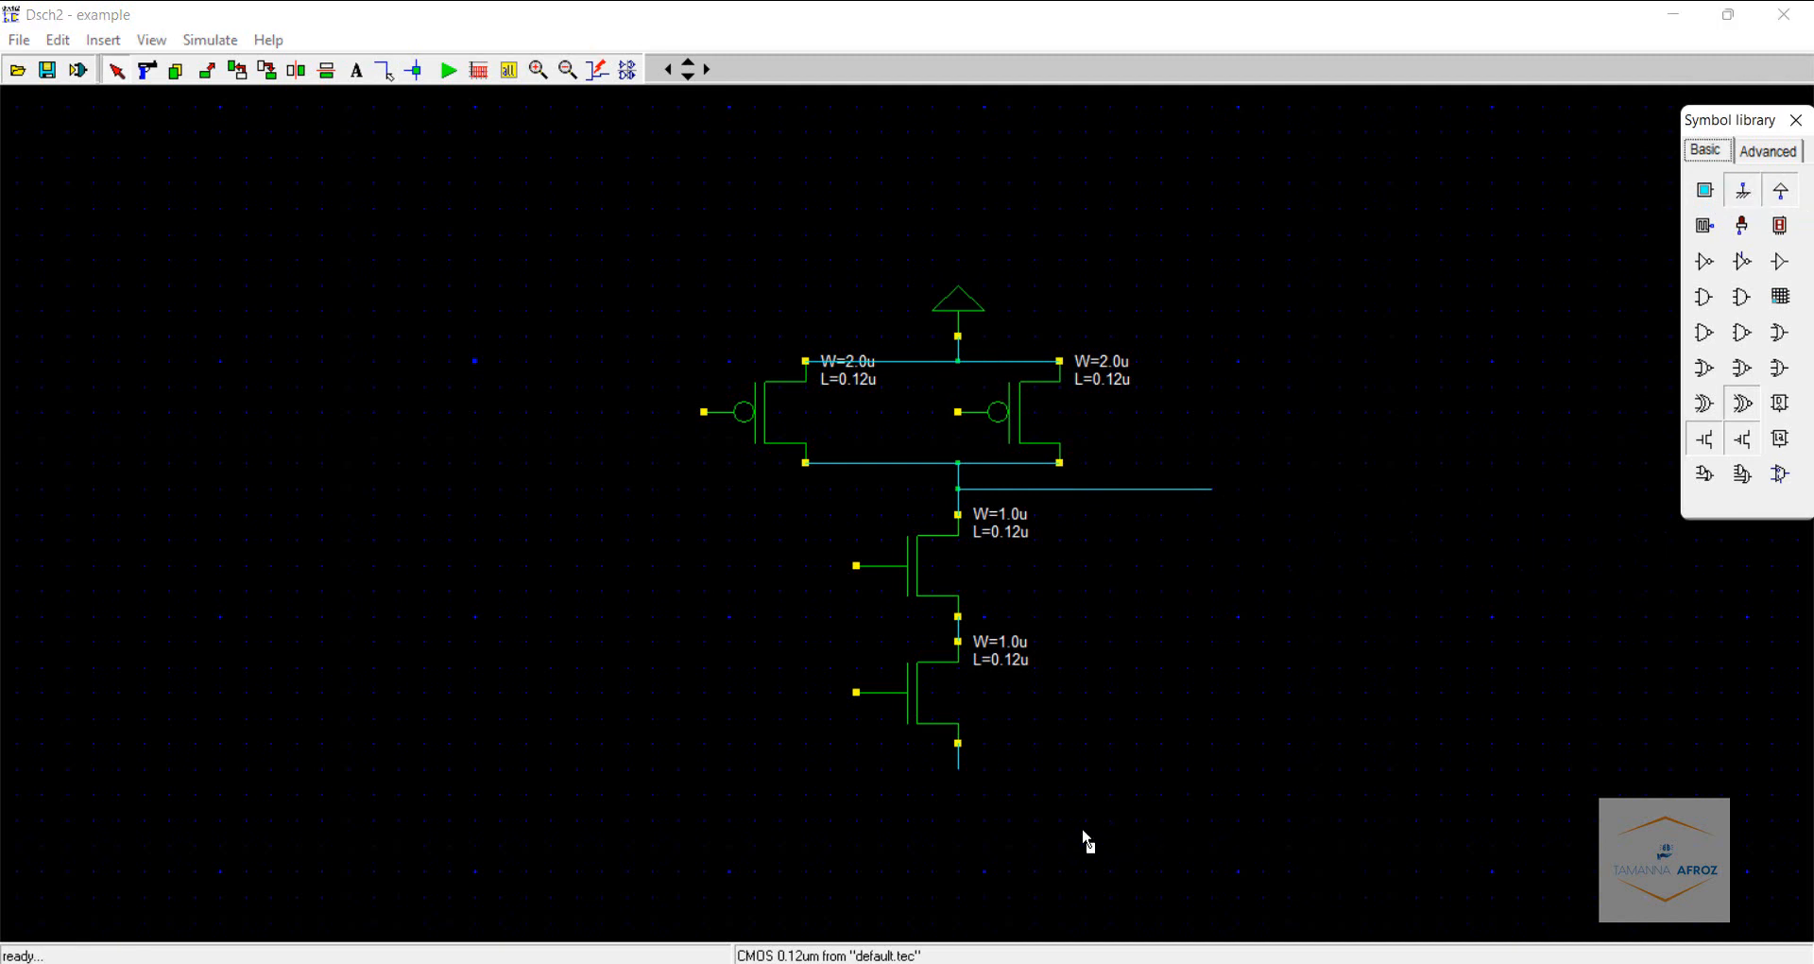
pyautogui.click(985, 815)
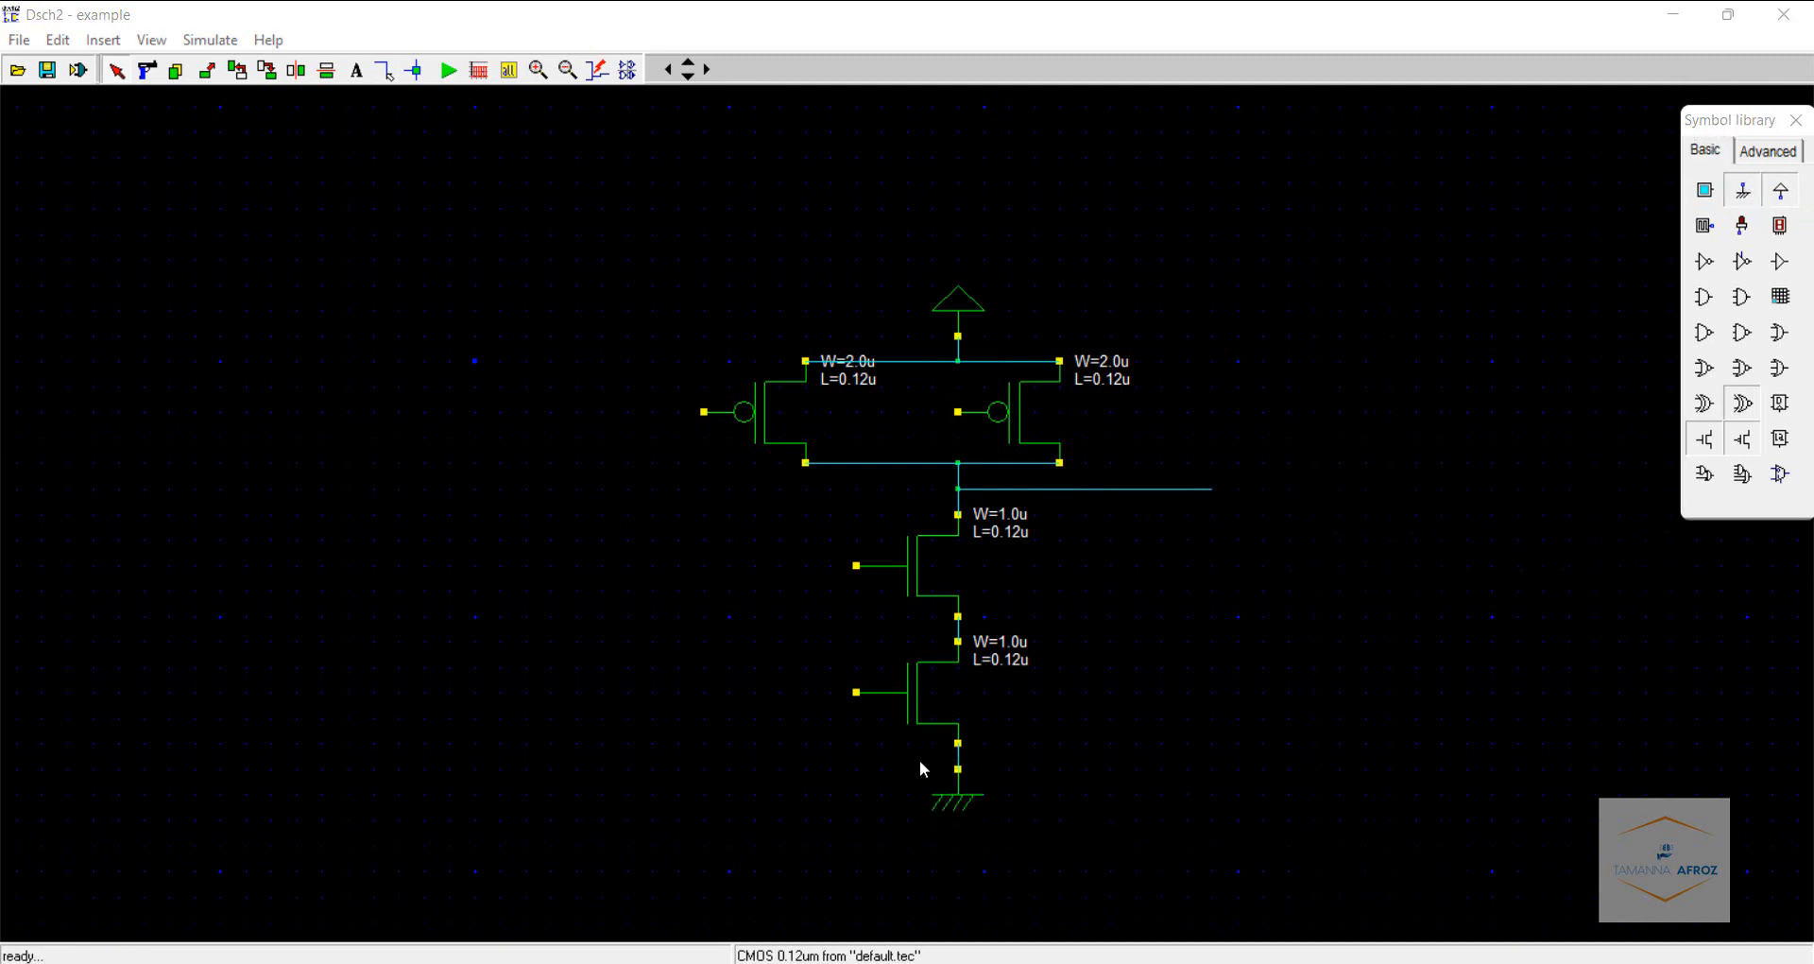
# - Draw input wires extending left from the gates of both nMOS transistors
pyautogui.click(385, 74)
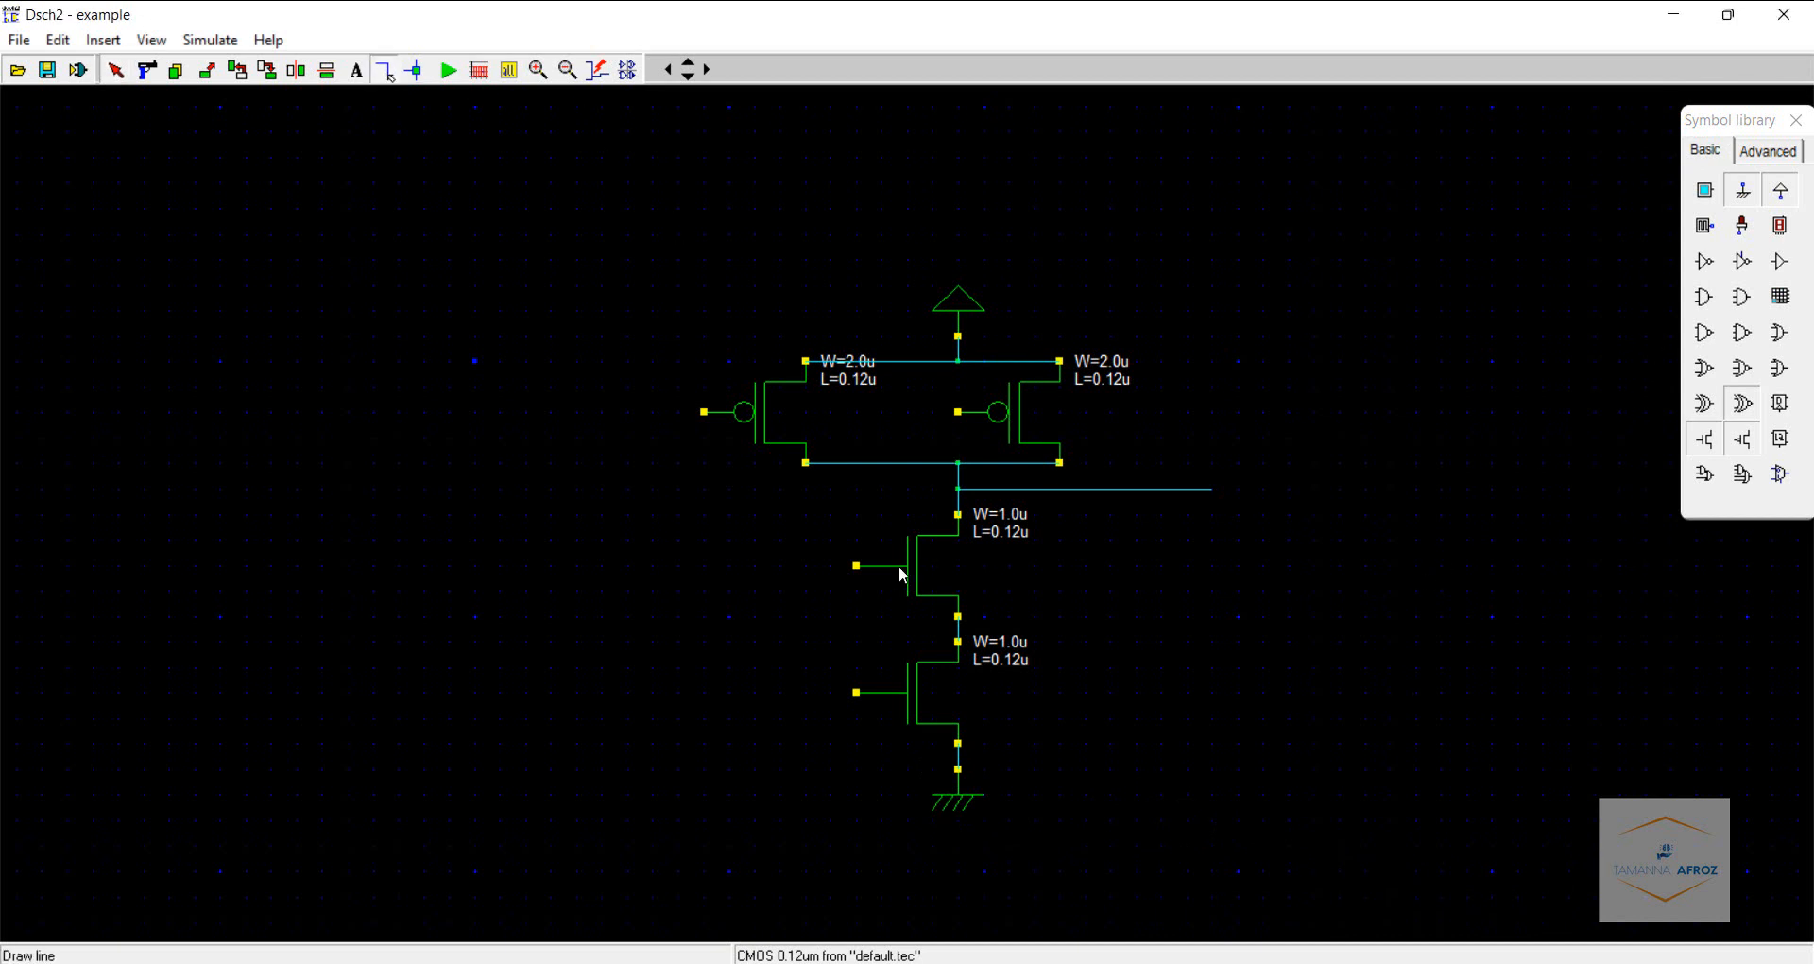
pyautogui.moveTo(858, 567); pyautogui.dragTo(546, 567)
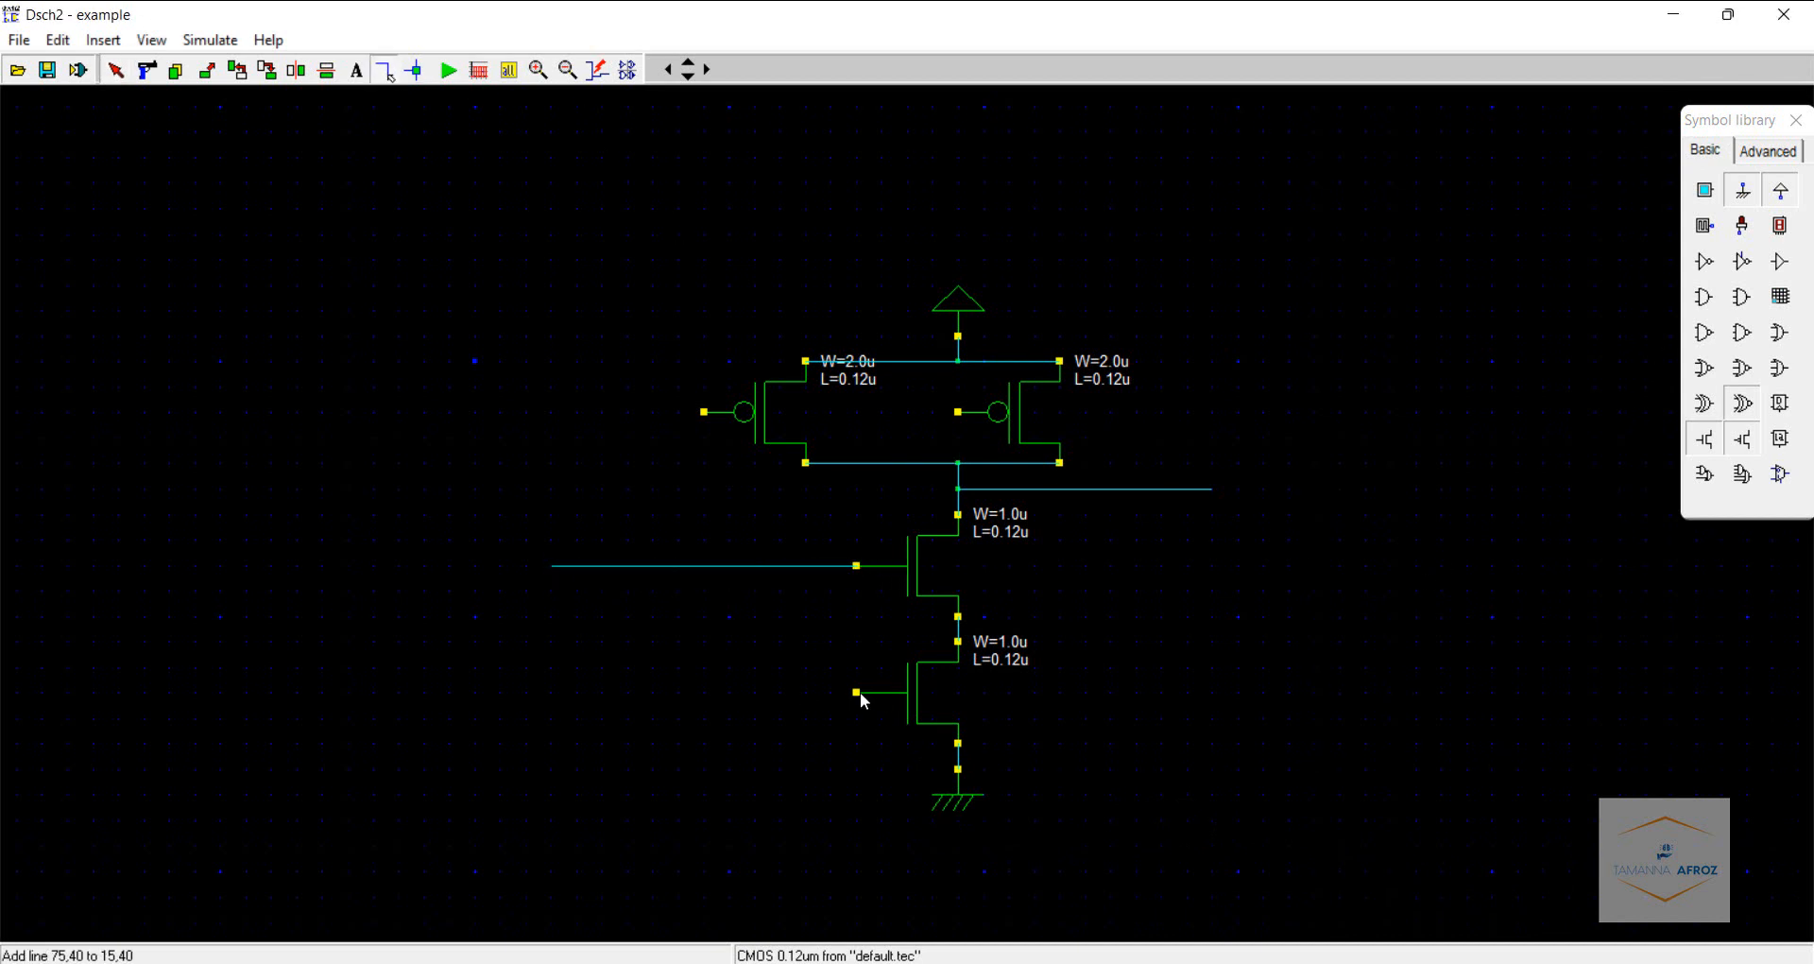
pyautogui.moveTo(858, 693); pyautogui.dragTo(551, 692)
# - Place two input buttons at the left ends of the nMOS gate wires
pyautogui.click(1706, 190)
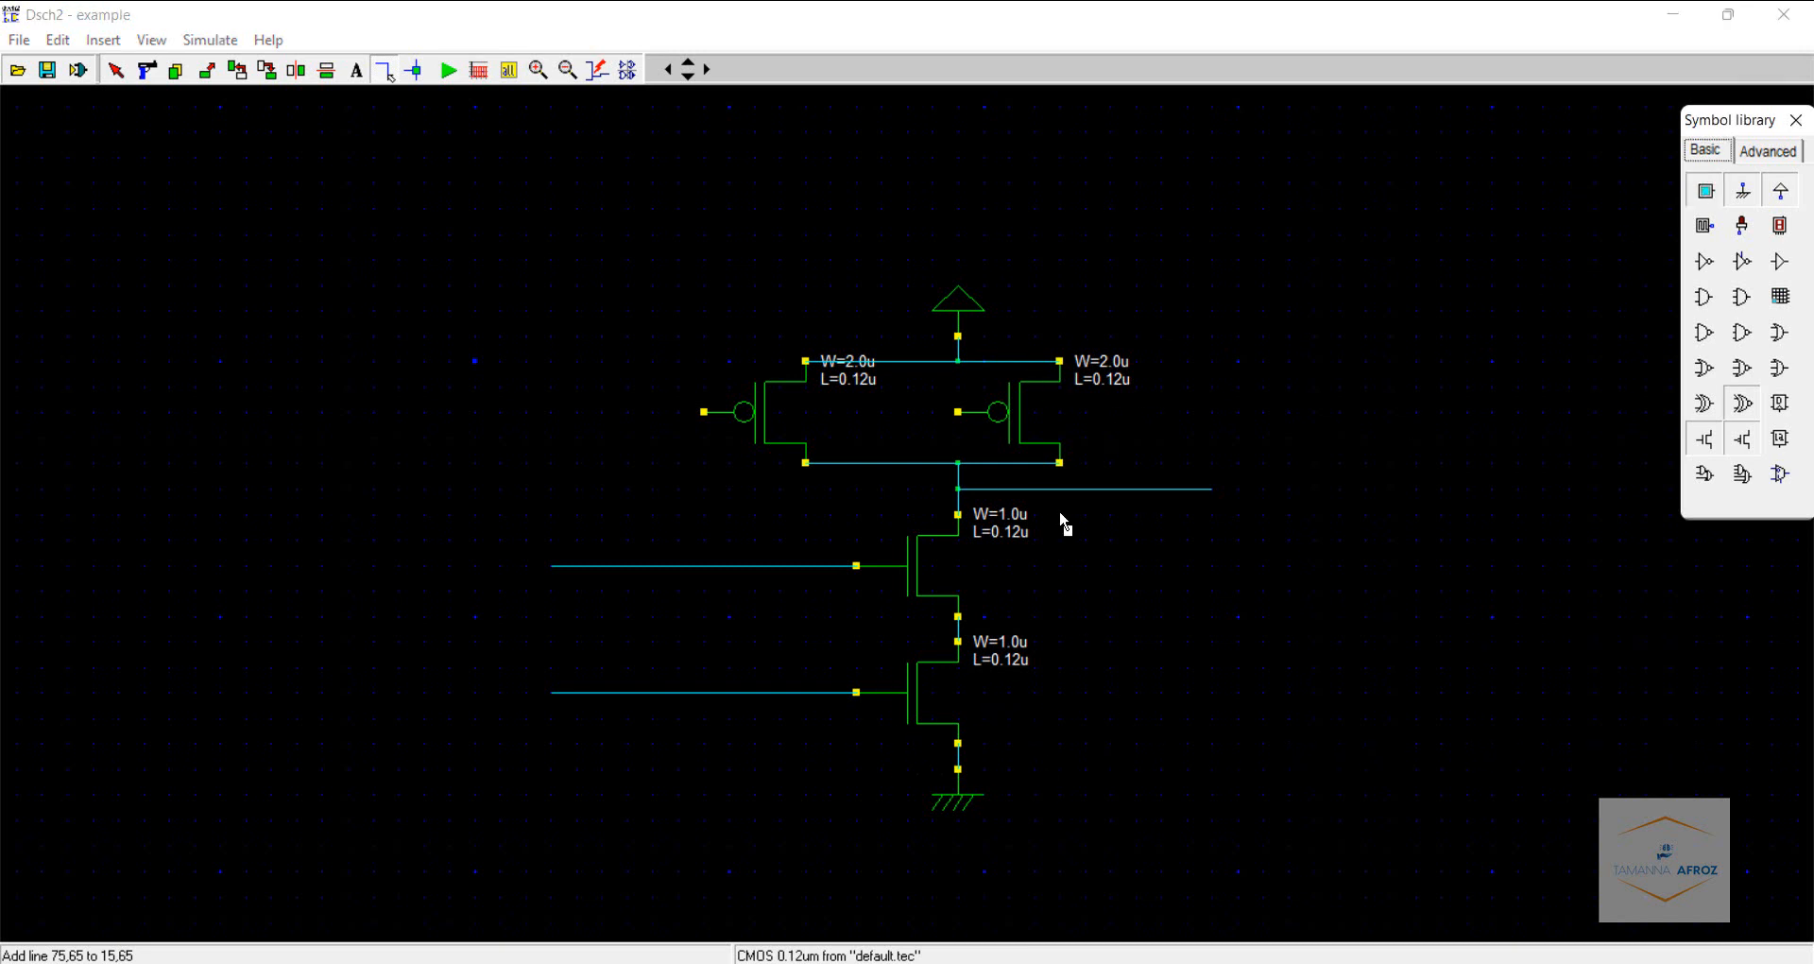
pyautogui.click(553, 582)
pyautogui.click(1705, 190)
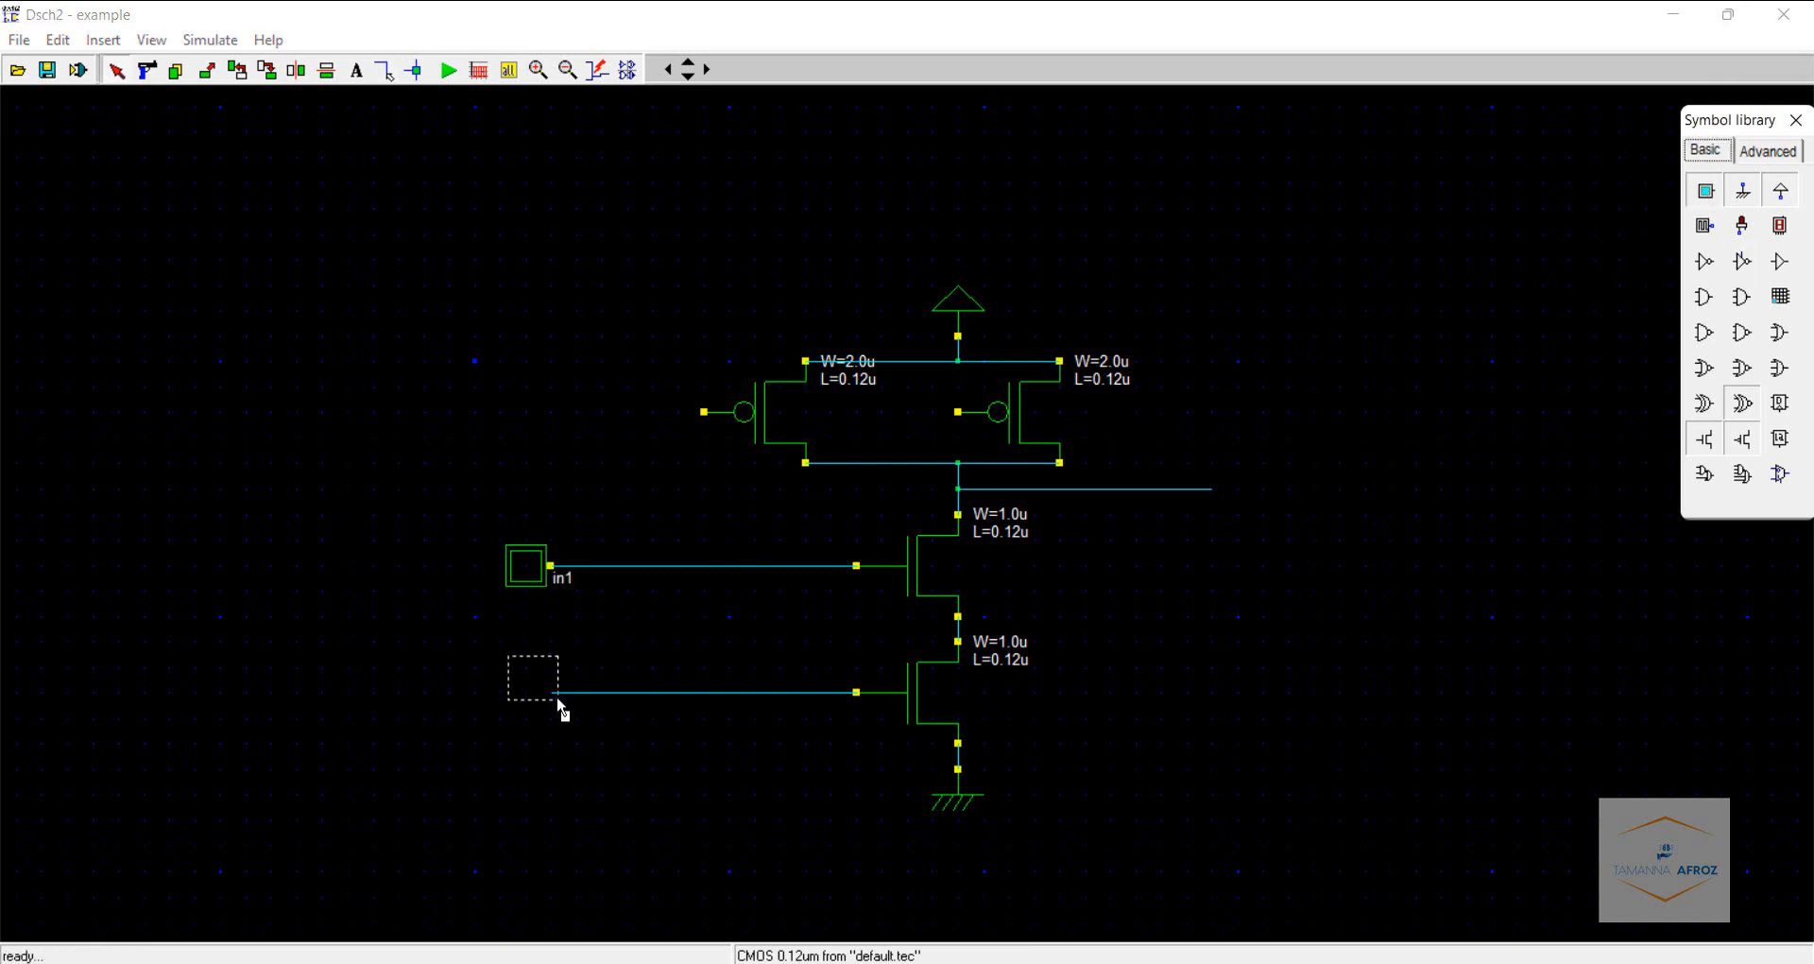
pyautogui.click(554, 707)
# - Rename the upper input button's pin to A
pyautogui.doubleClick(527, 586)
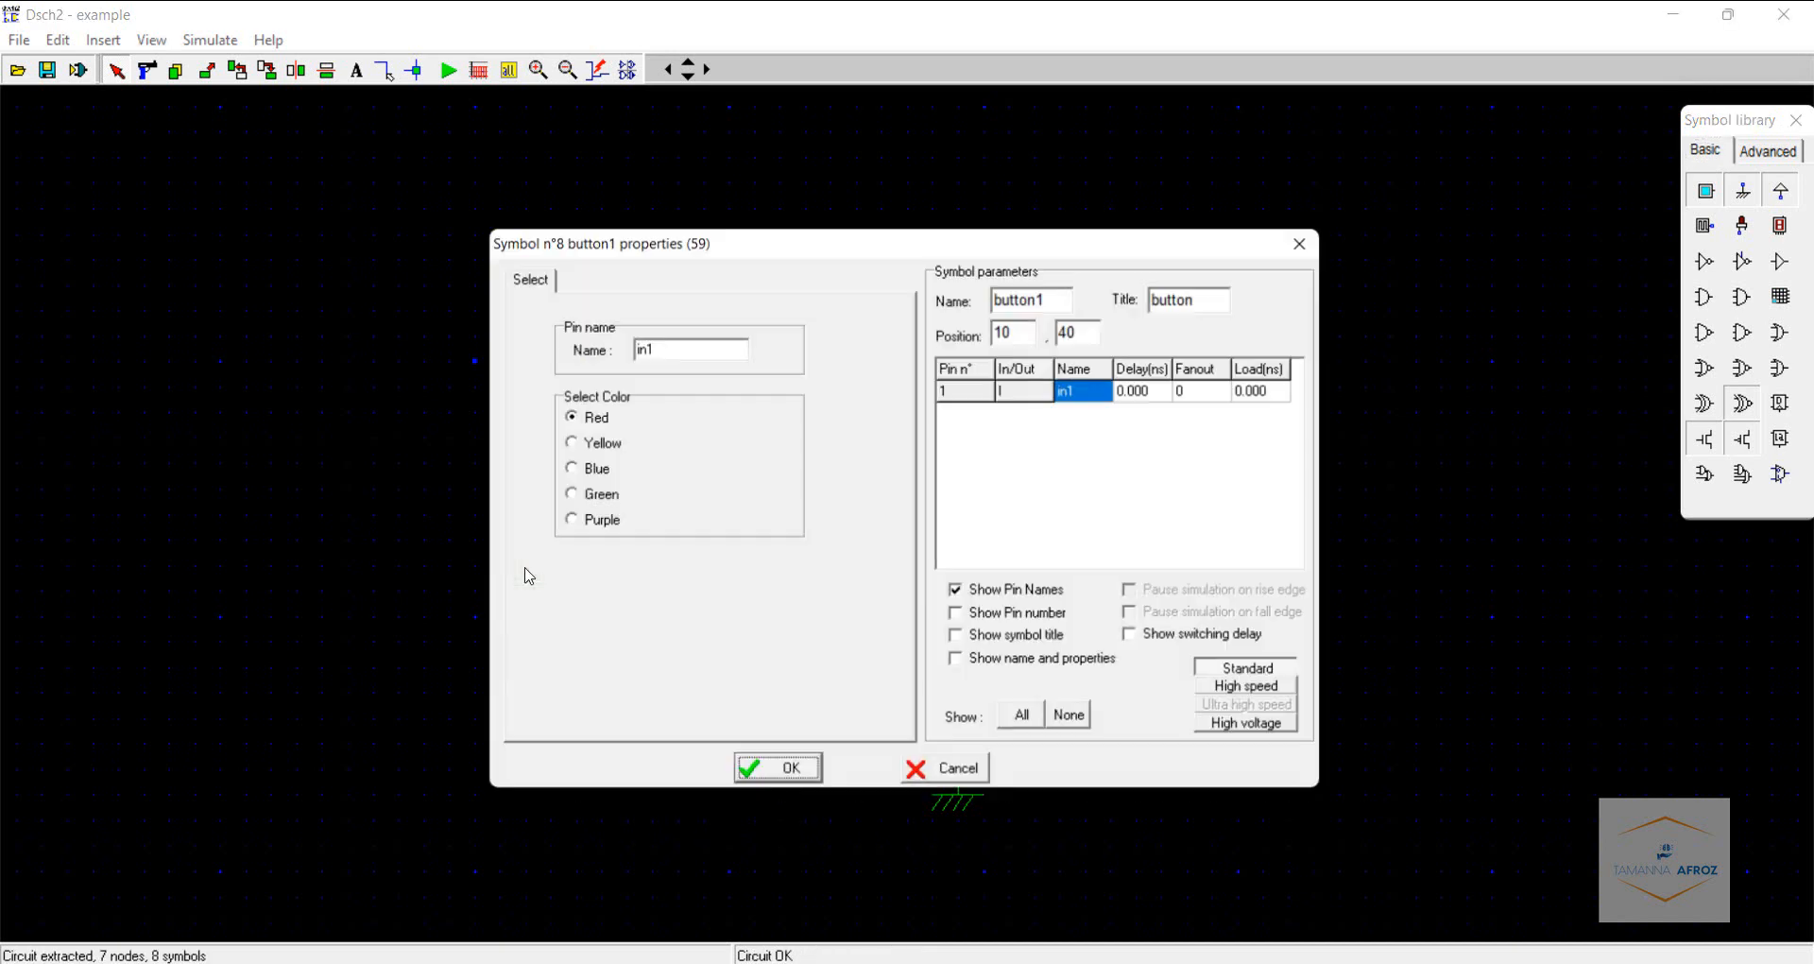
pyautogui.doubleClick(704, 355)
pyautogui.press('BackSpace')
pyautogui.write('A')
pyautogui.press('Return')
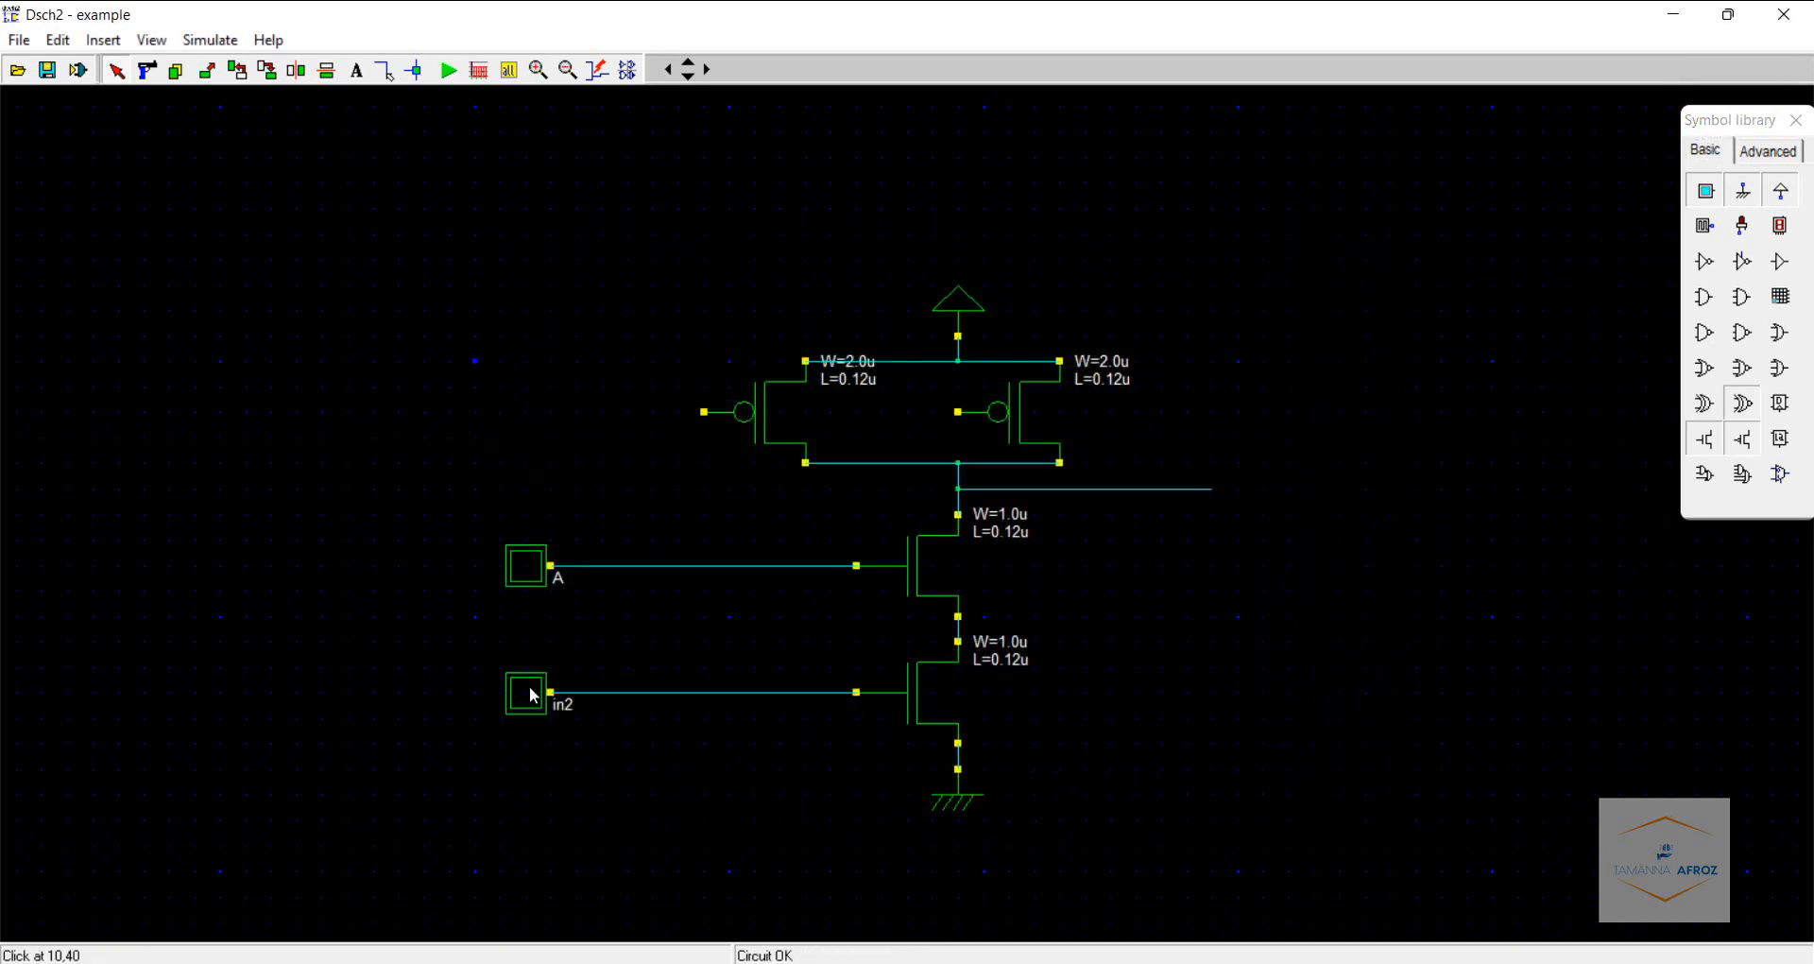
# - Rename the lower input button's pin to B
pyautogui.doubleClick(536, 697)
pyautogui.doubleClick(676, 349)
pyautogui.press('BackSpace')
pyautogui.write('B')
pyautogui.press('Return')
# - Connect the right pMOS gate to input B and the left pMOS gate to input A
pyautogui.click(383, 72)
pyautogui.moveTo(958, 412); pyautogui.dragTo(831, 412)
pyautogui.moveTo(835, 685); pyautogui.dragTo(829, 693)
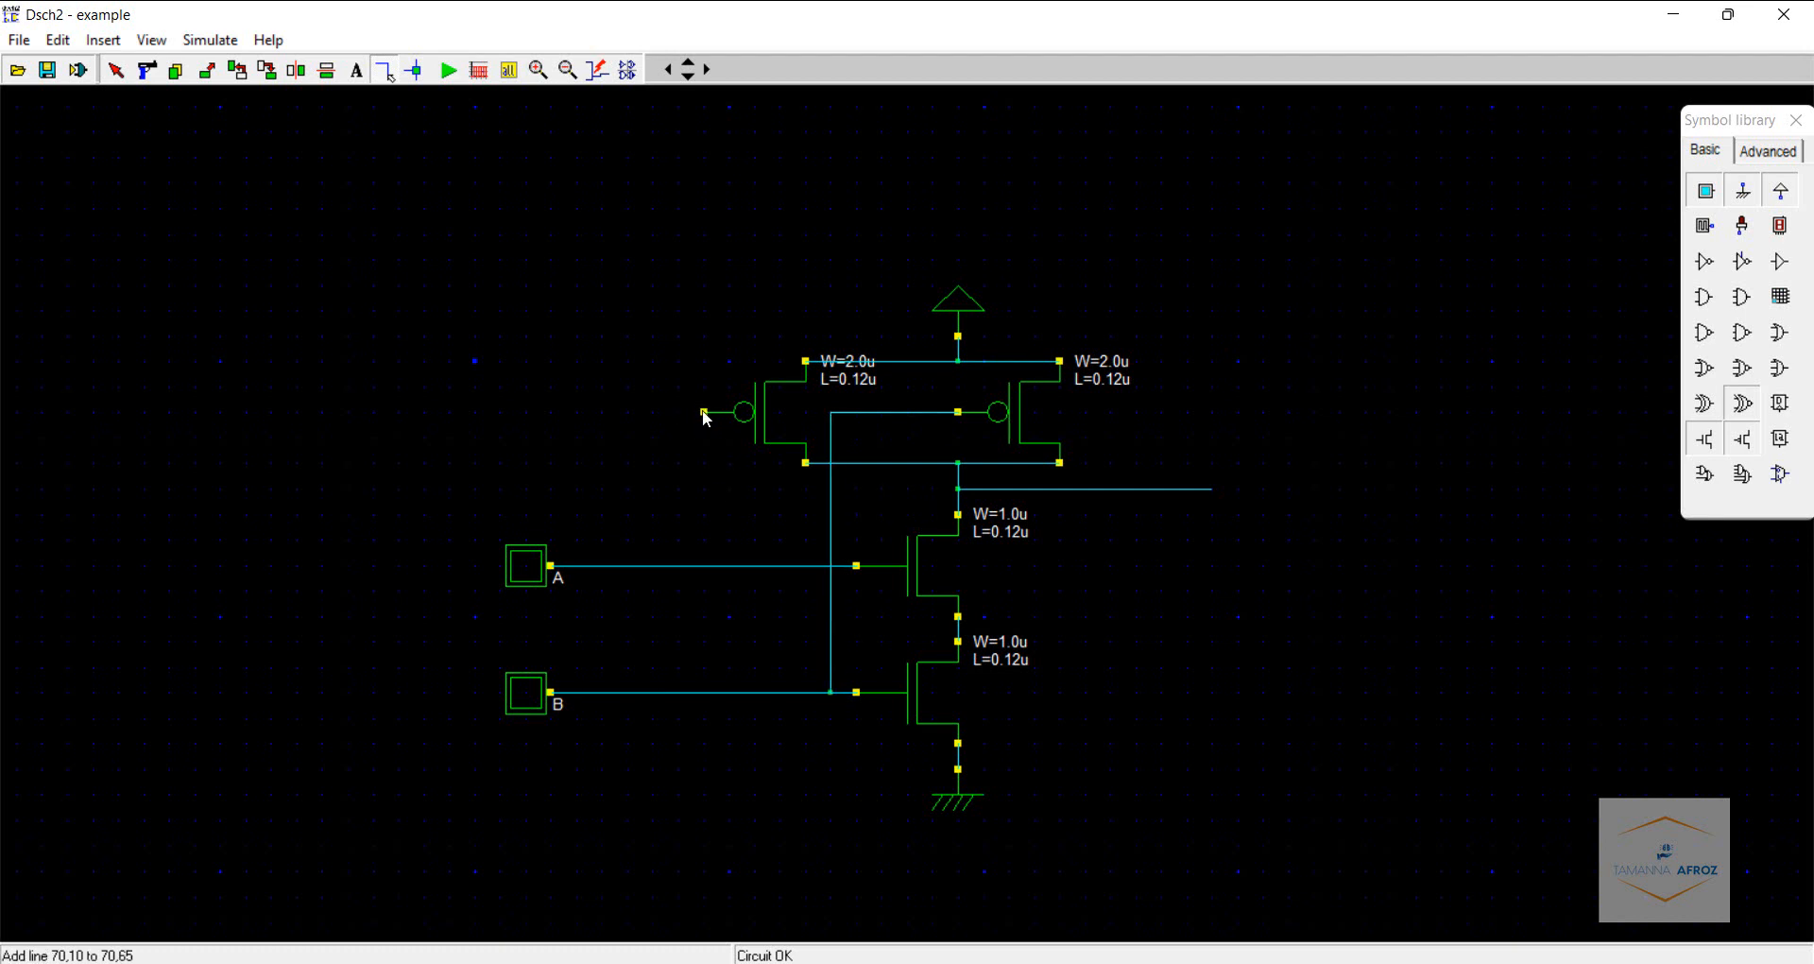
pyautogui.moveTo(704, 412)
pyautogui.mouseDown()
pyautogui.moveTo(700, 666)
pyautogui.moveTo(704, 565)
pyautogui.mouseUp()
# - Attach an LED output to the end of the output wire
pyautogui.click(1742, 225)
pyautogui.click(1235, 499)
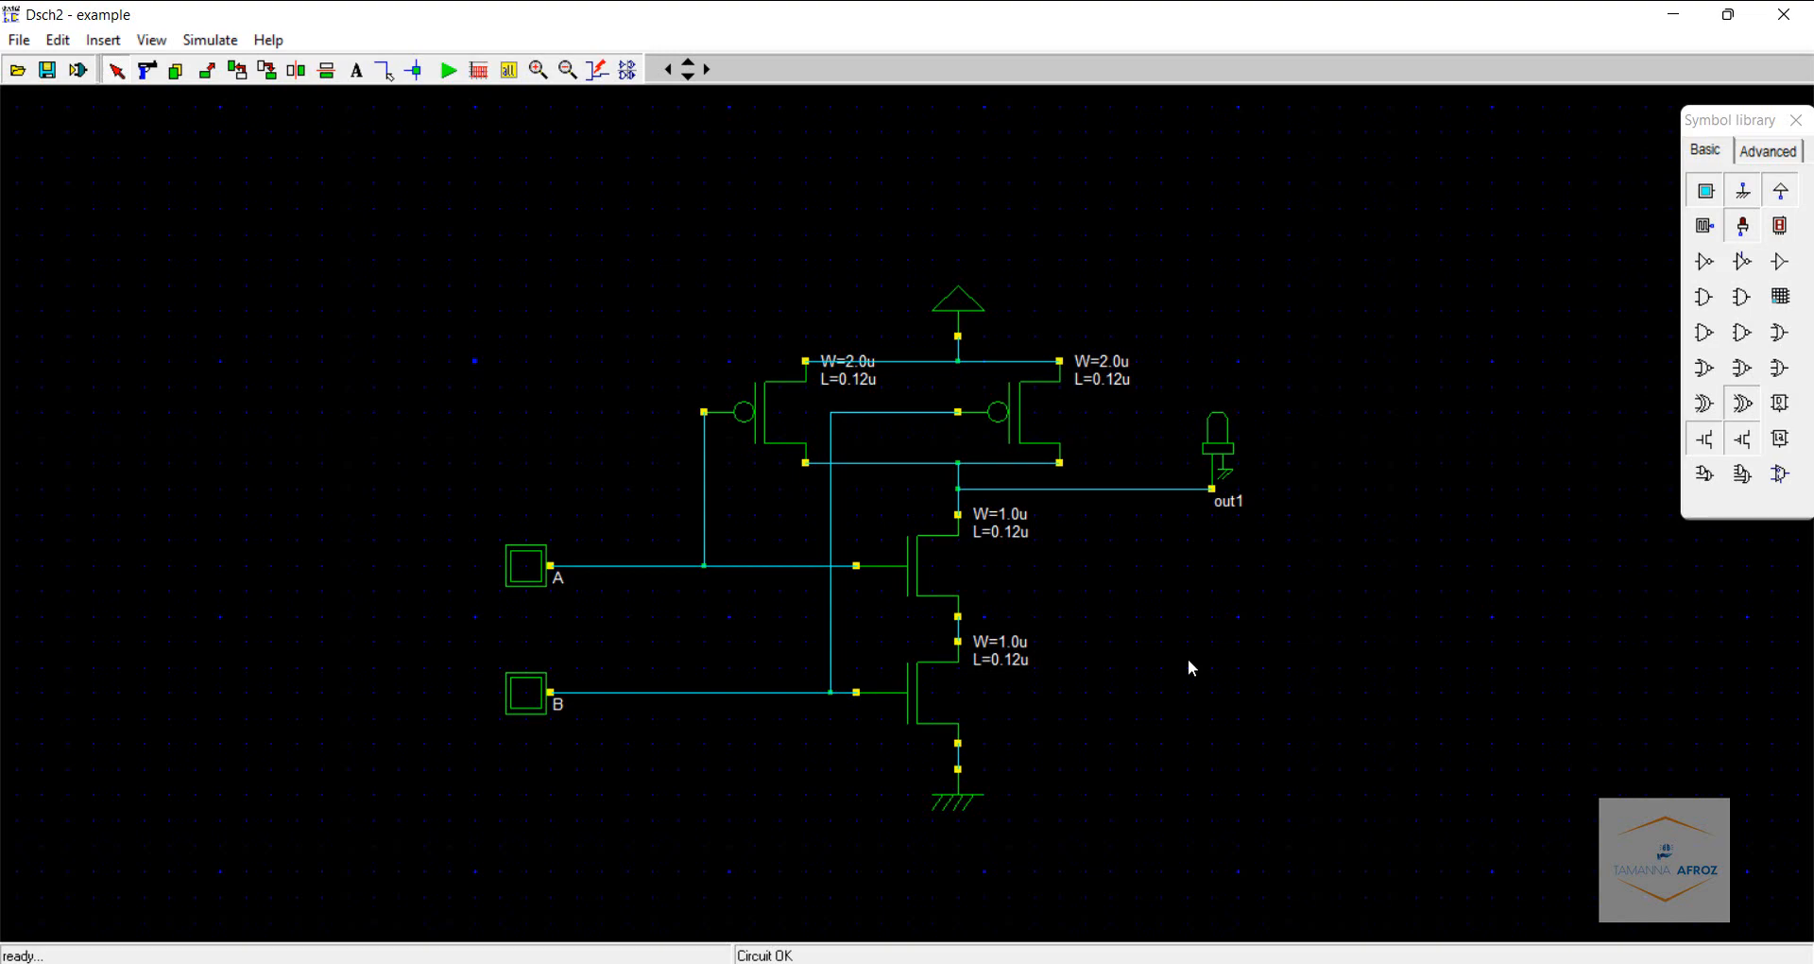
pyautogui.hotkey('alt', 'Tab')
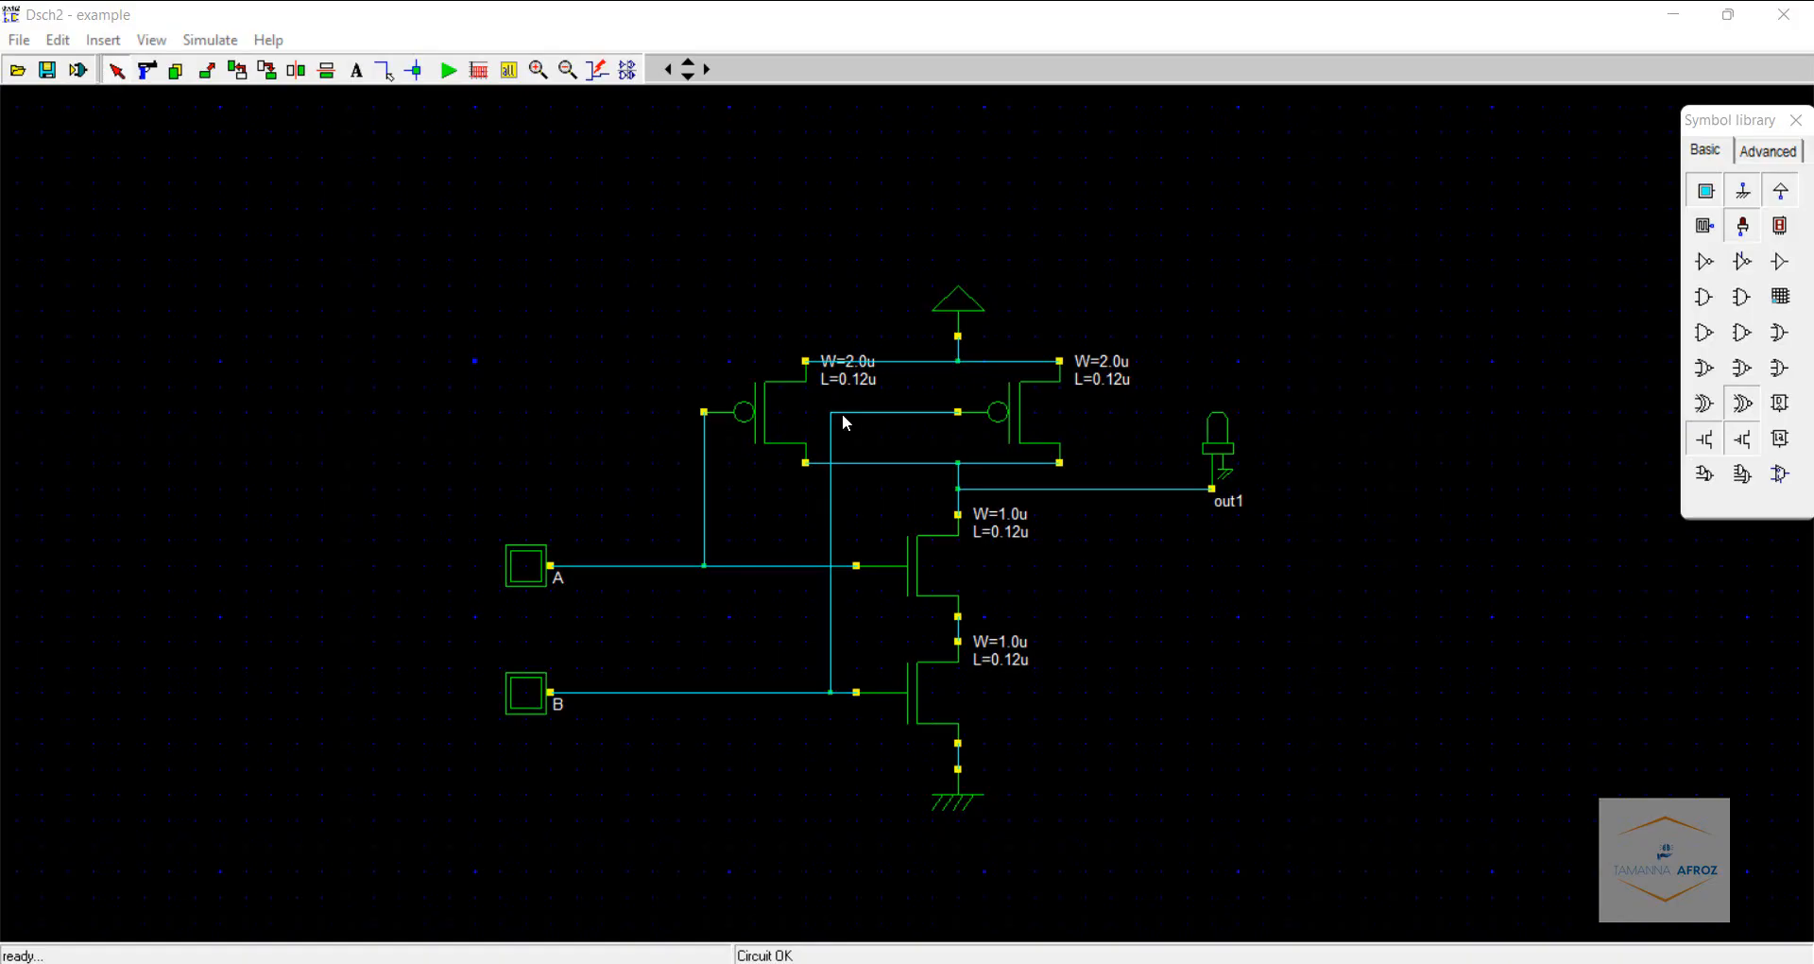
# - Run the simulation and toggle inputs A and B through their combinations to test the NAND output
pyautogui.click(448, 70)
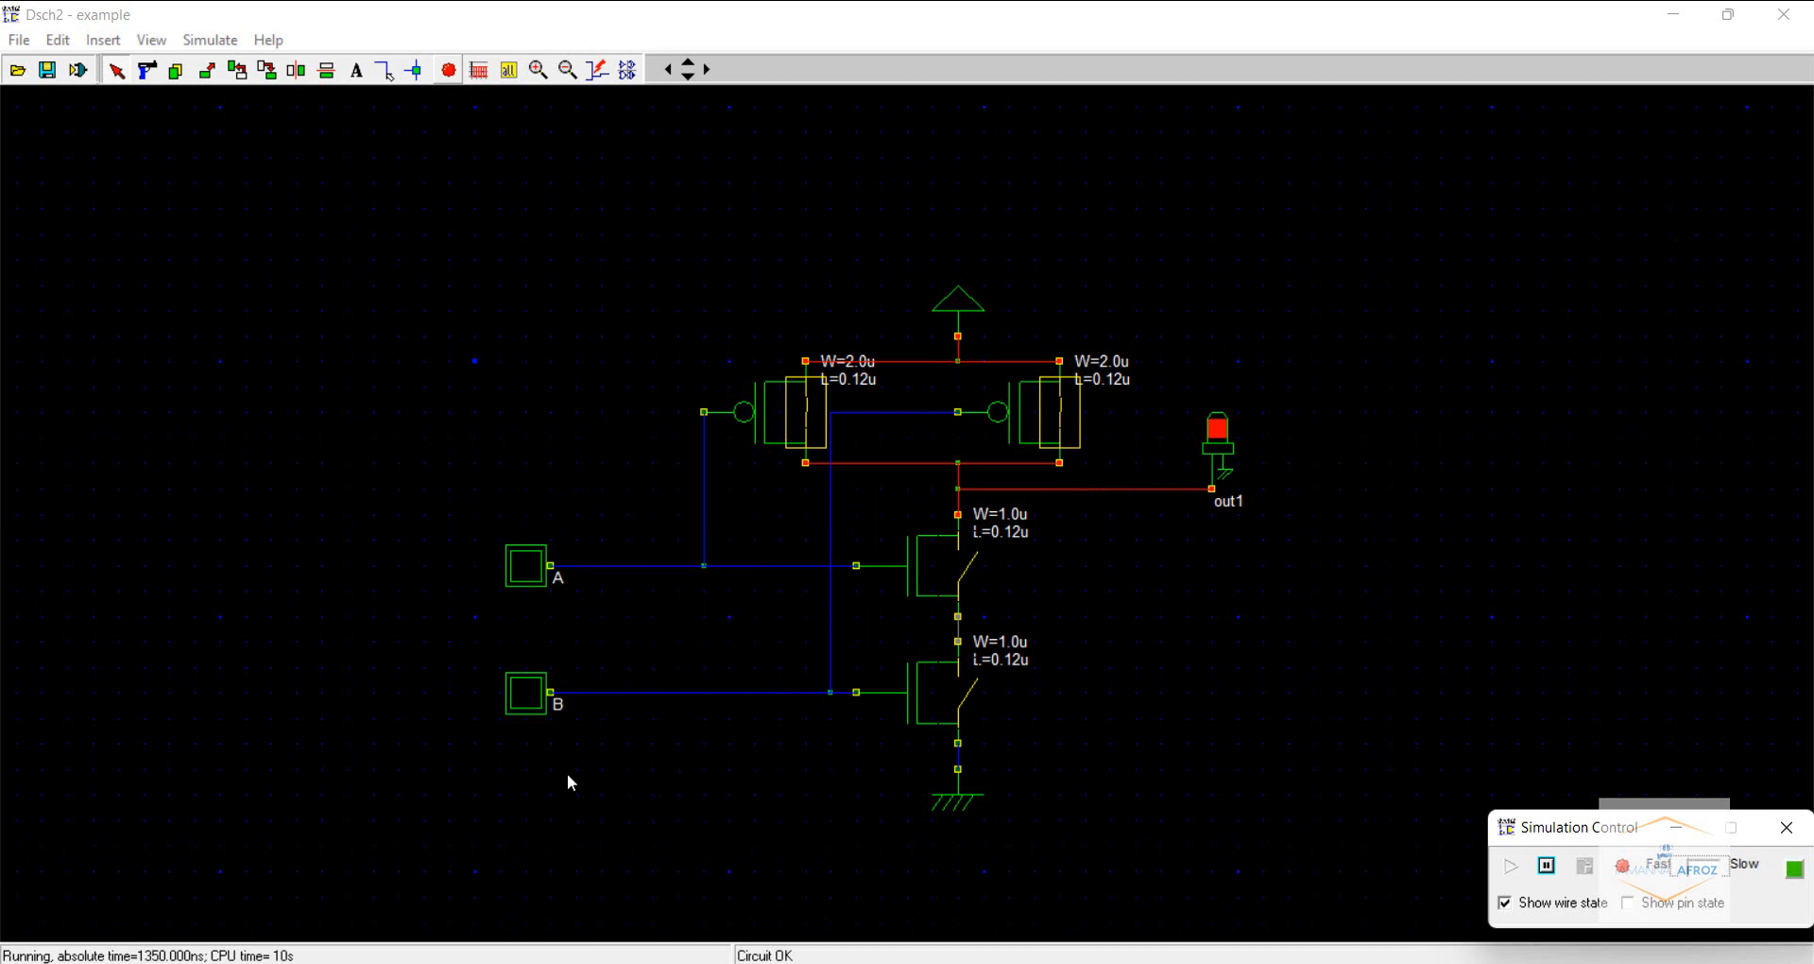
pyautogui.click(530, 570)
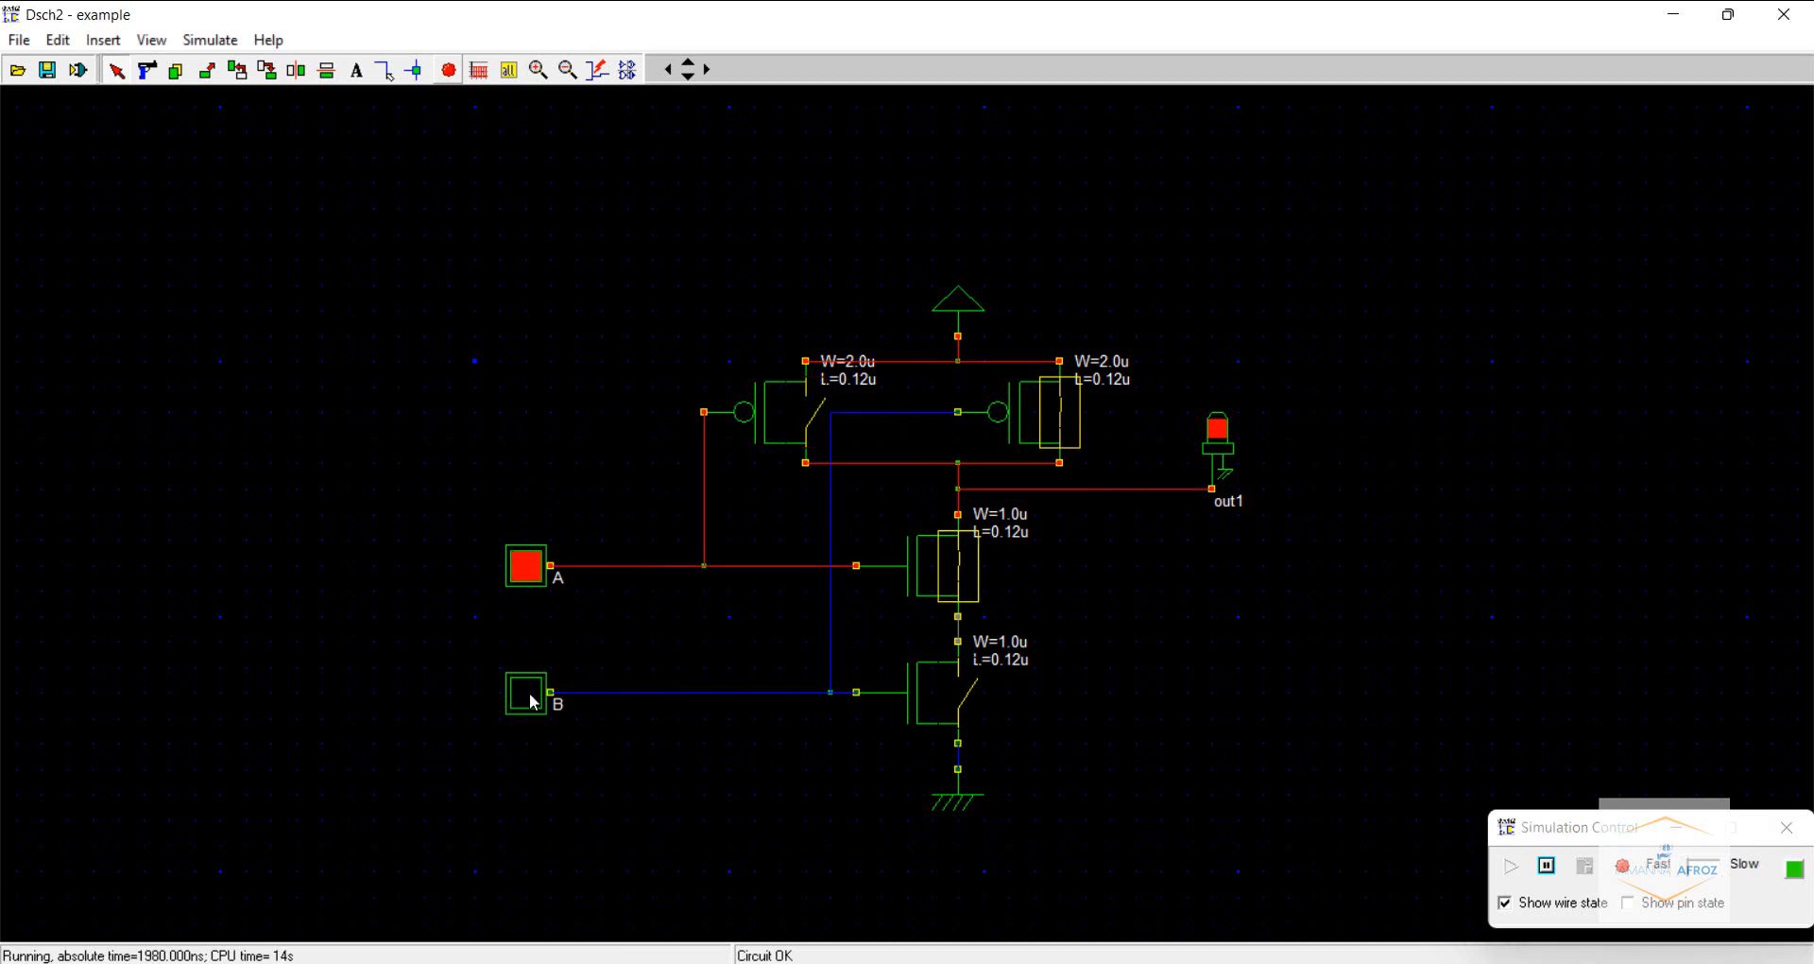
pyautogui.click(530, 697)
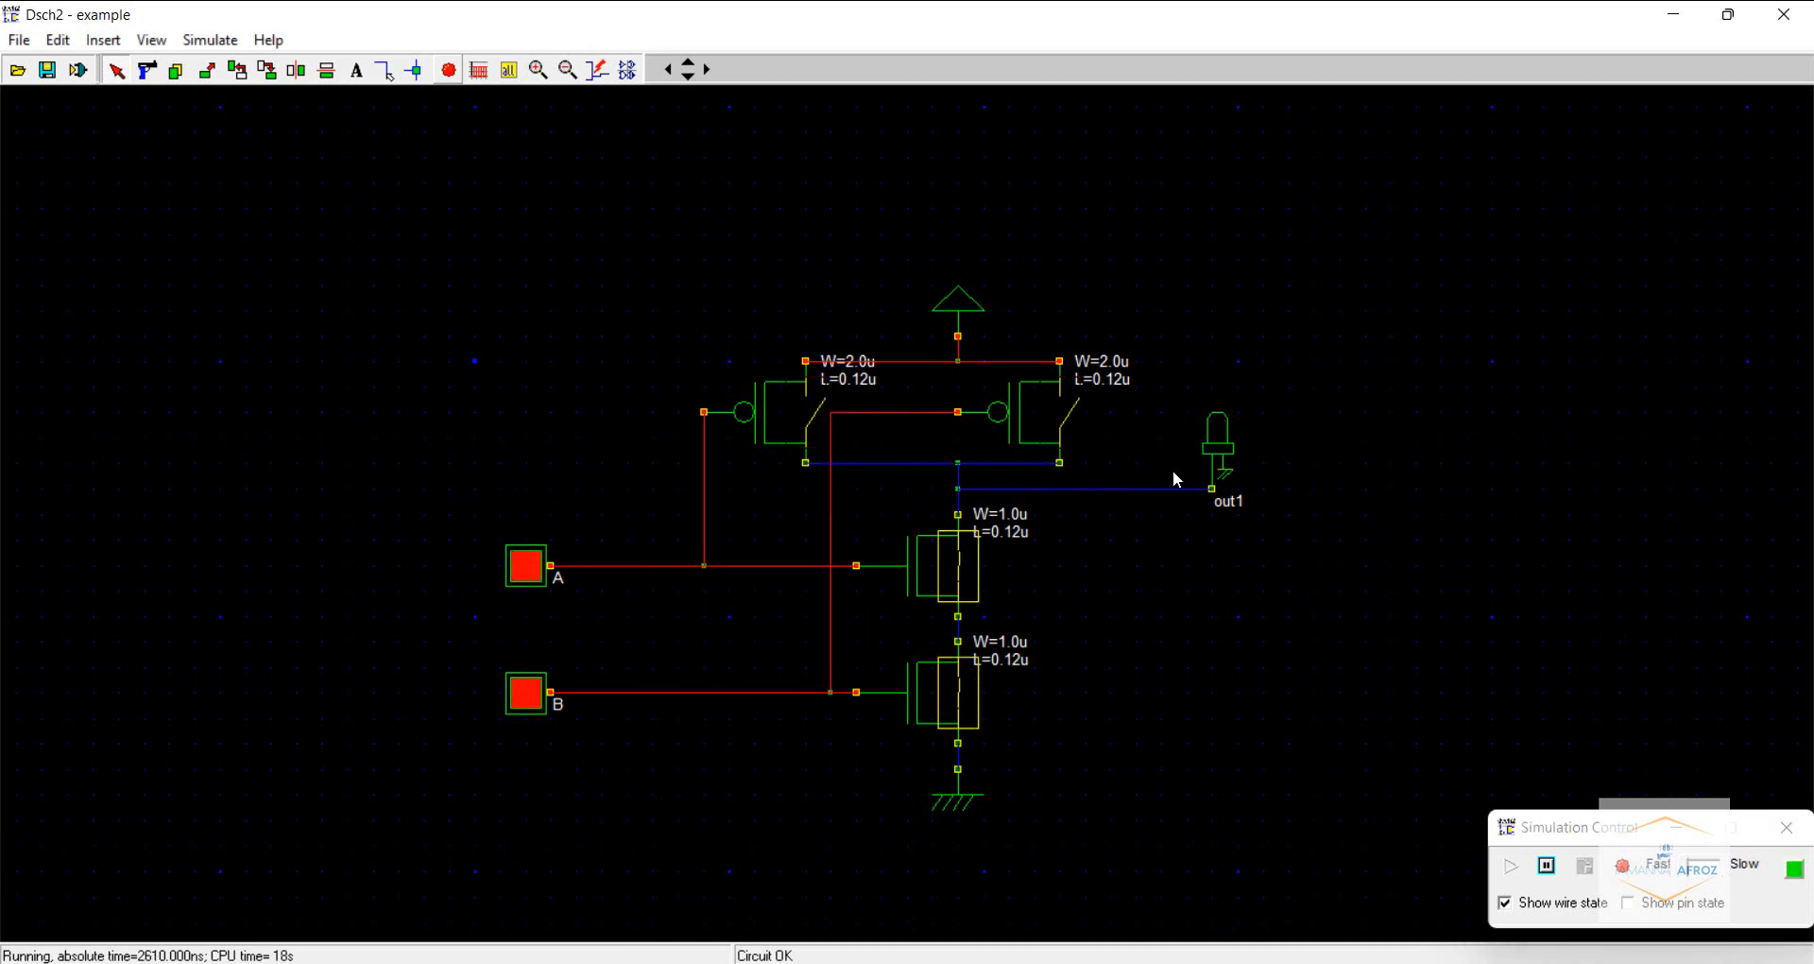
pyautogui.click(531, 571)
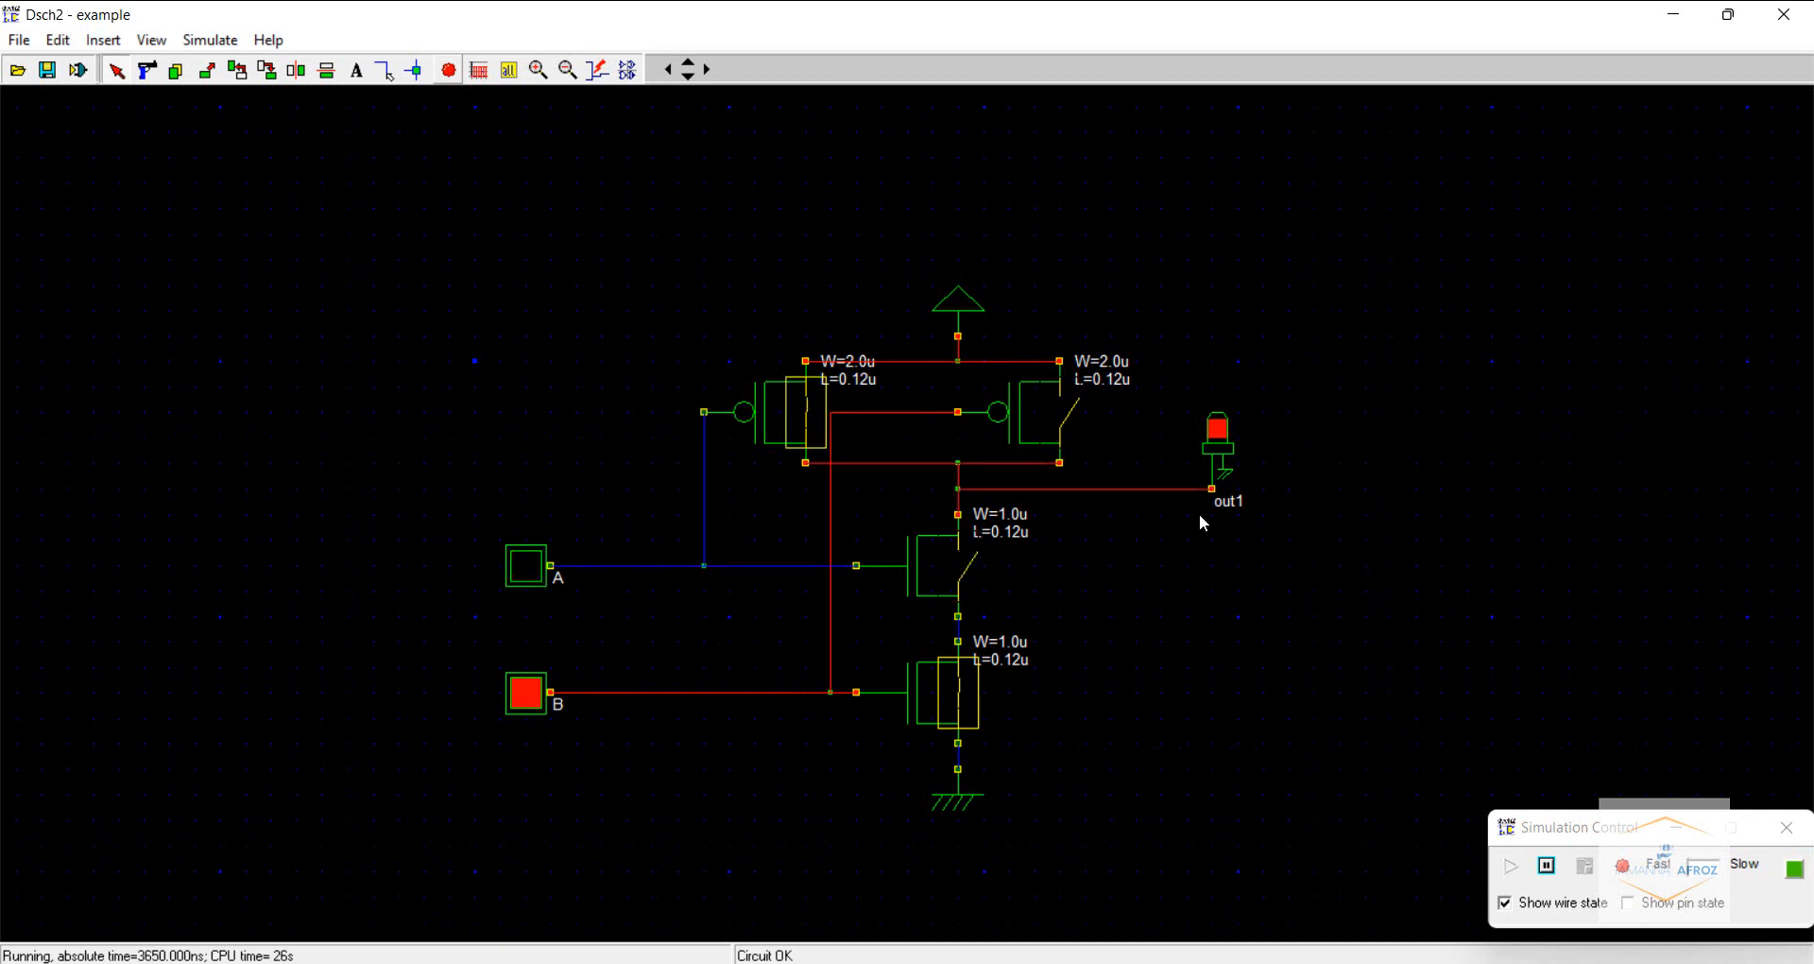
pyautogui.click(530, 570)
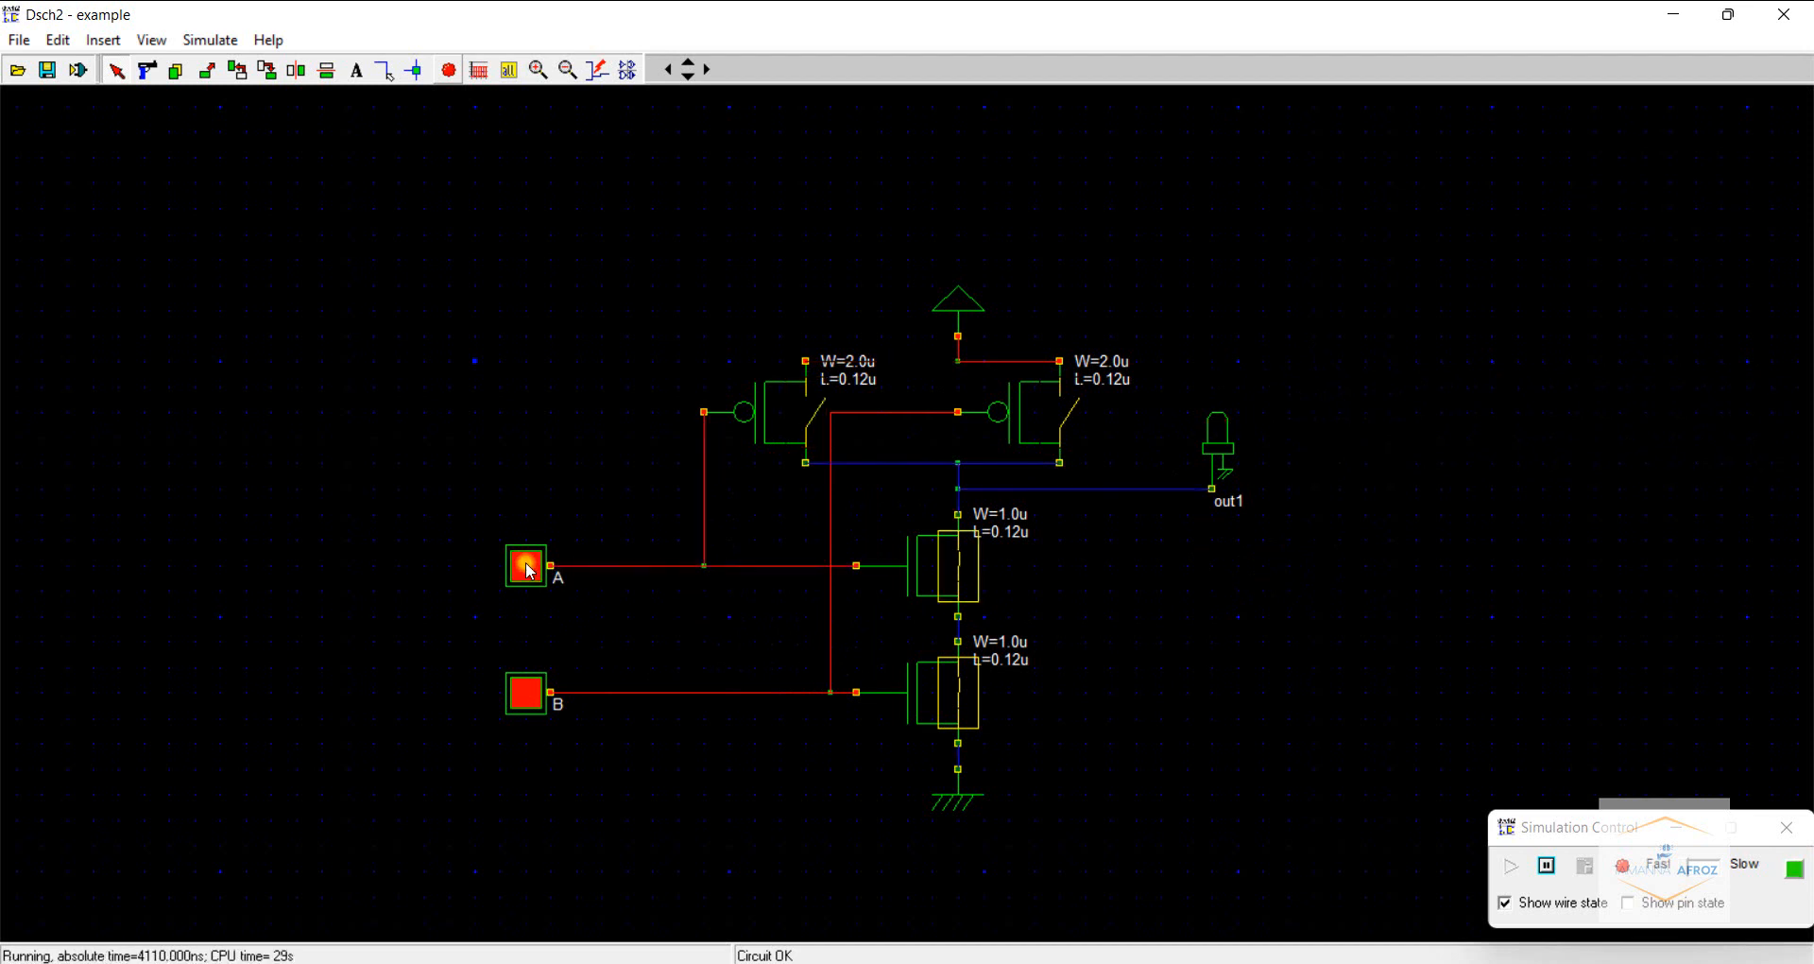
pyautogui.click(531, 707)
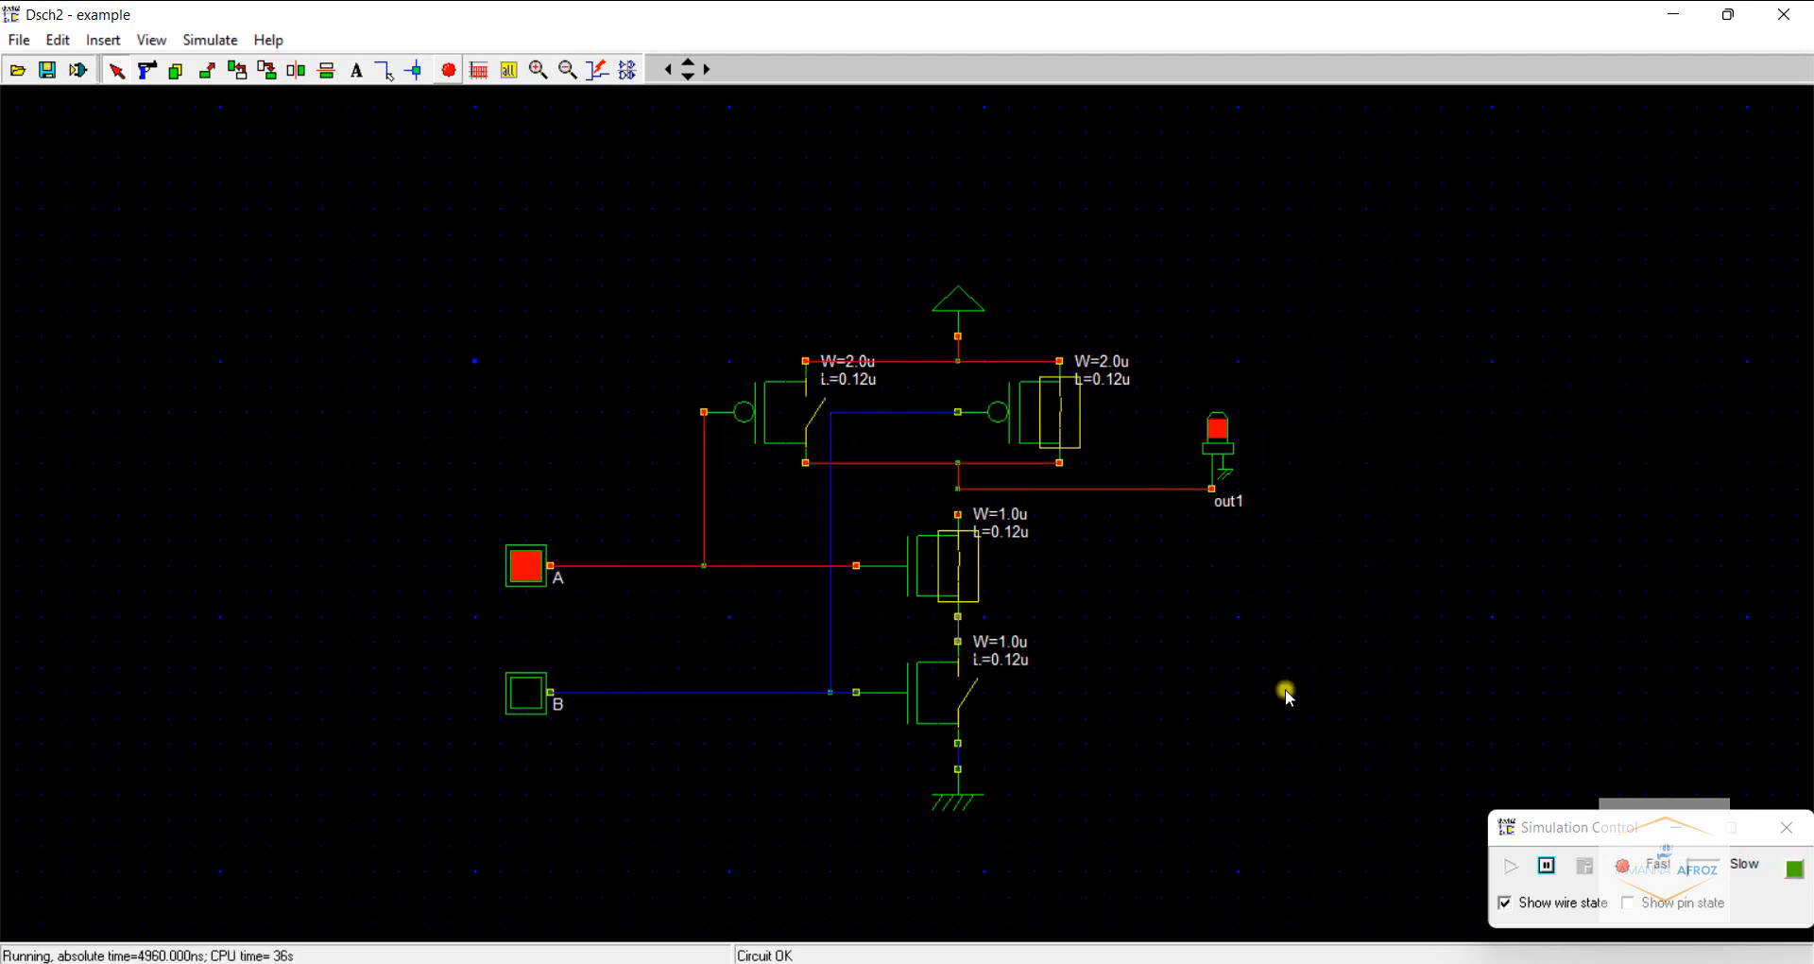
# - Switch to Snipping Tool to review the NAND and AND truth tables
pyautogui.hotkey('alt', 'Tab')
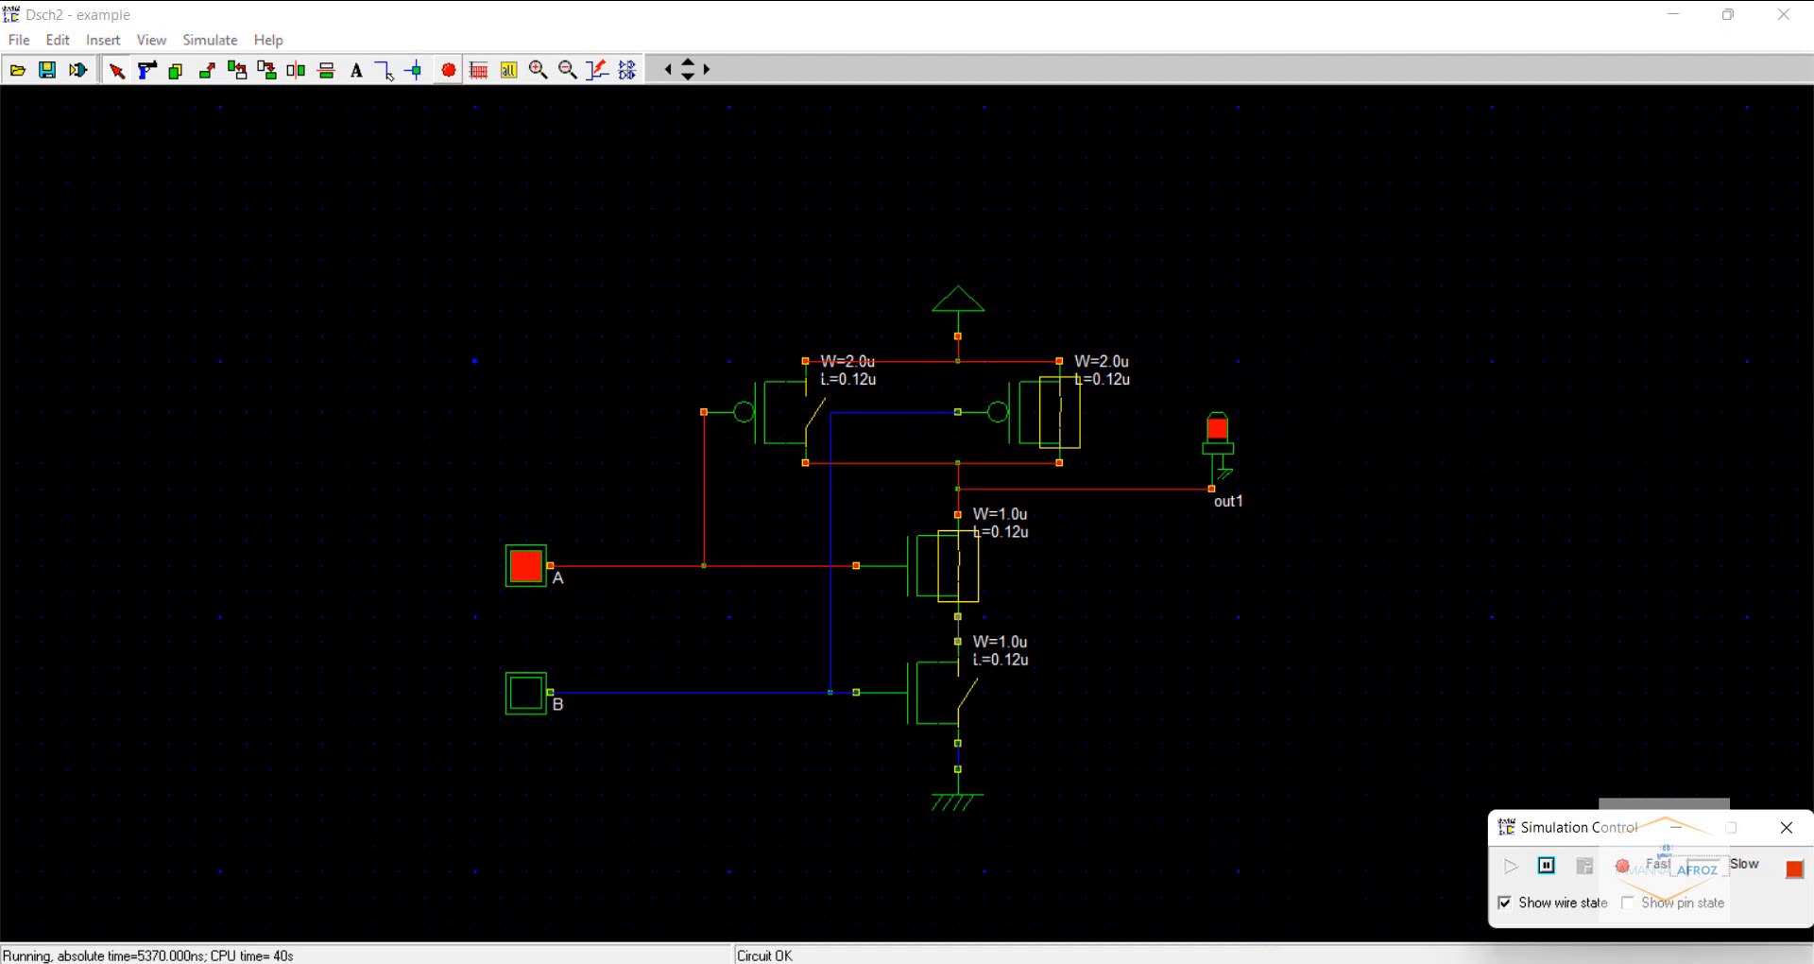
pyautogui.click(1197, 962)
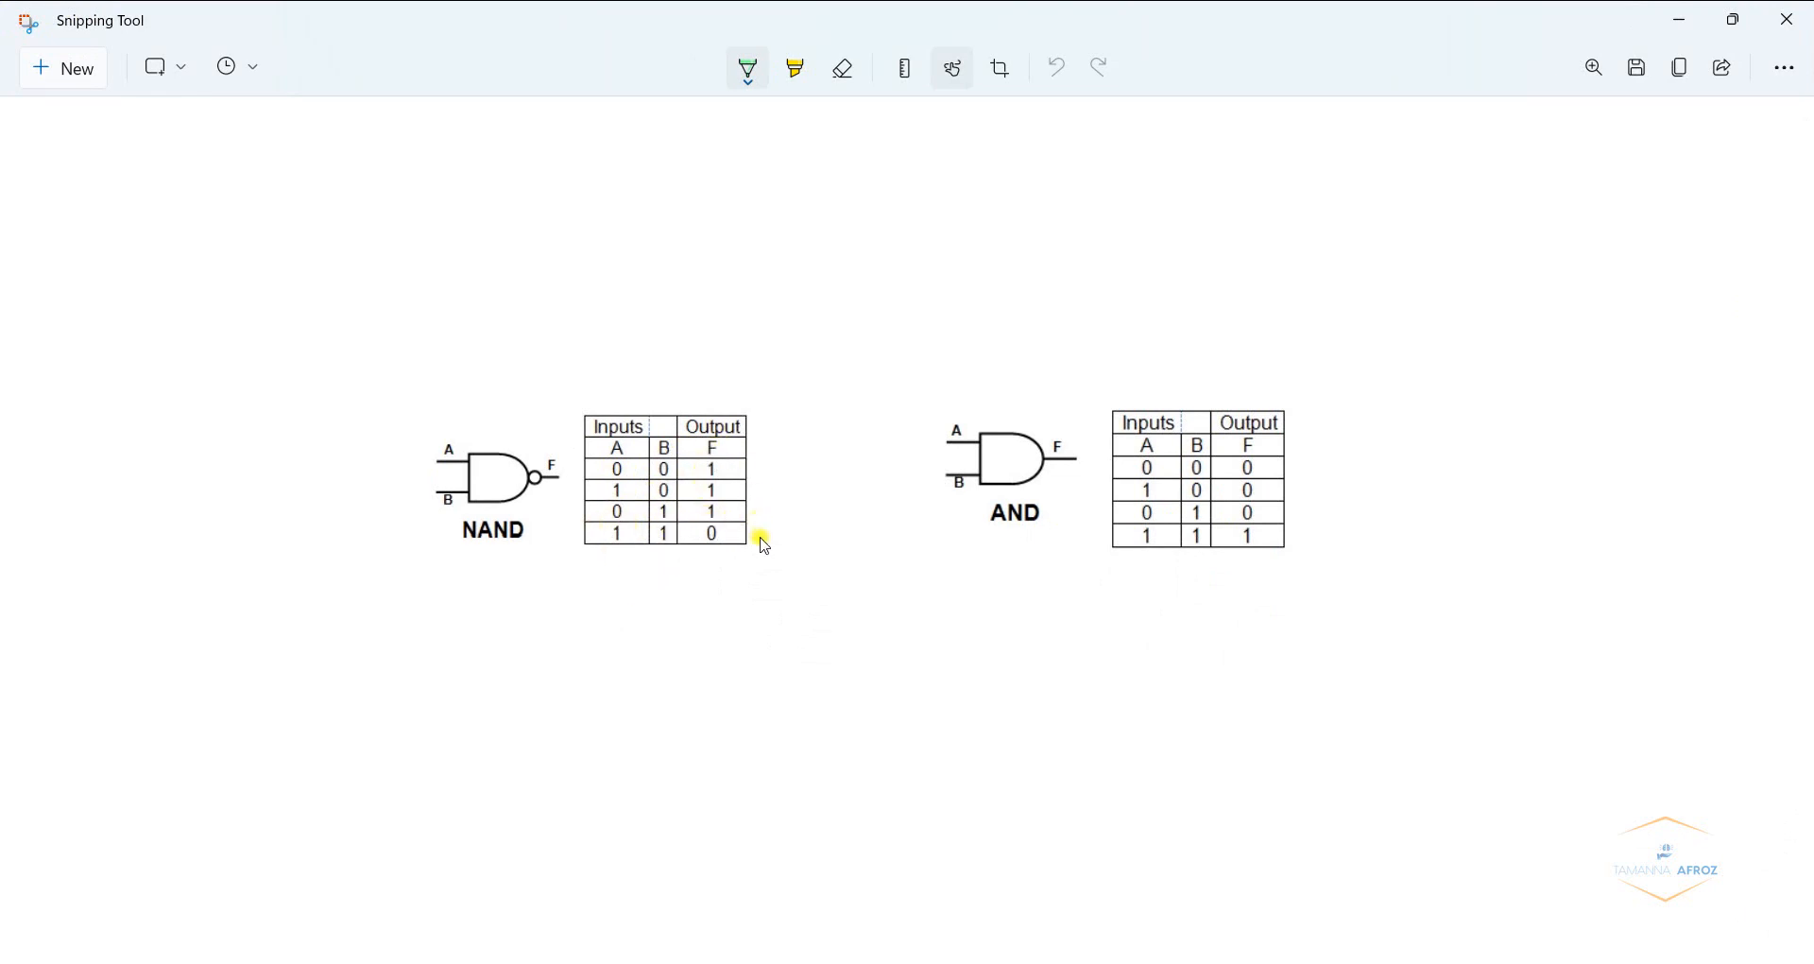
# - Return to the schematic, stop the simulation and delete the output LED
pyautogui.click(1323, 963)
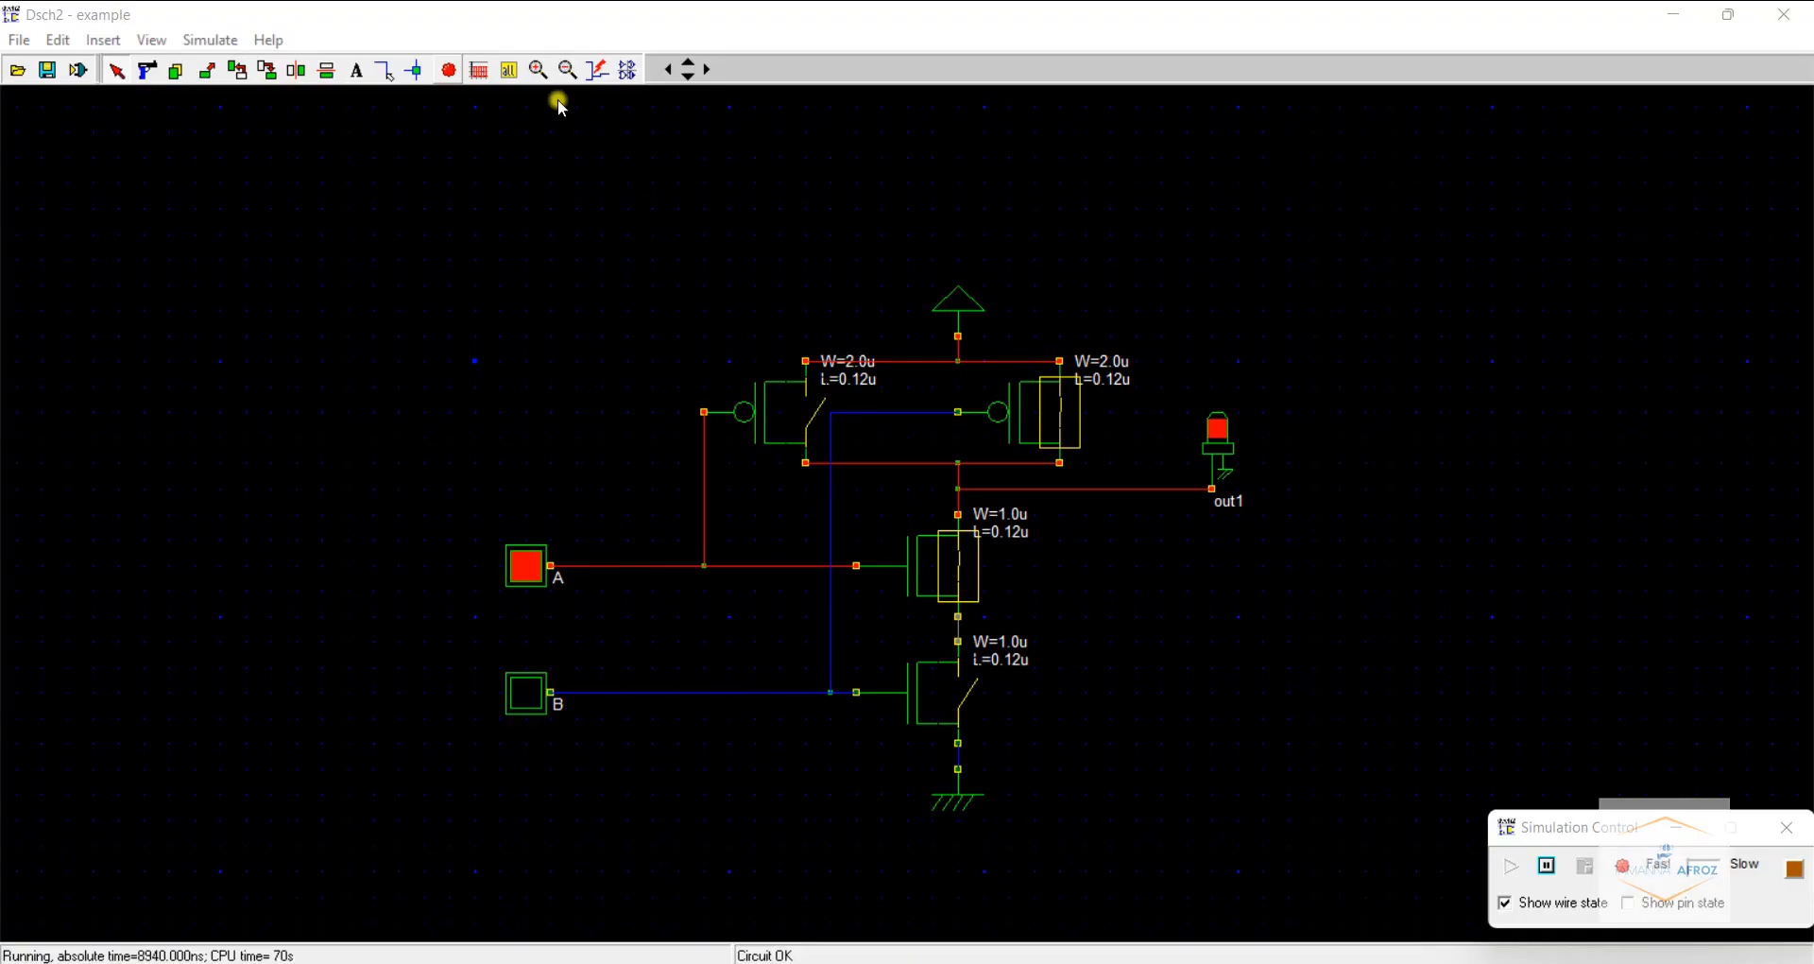
pyautogui.click(454, 69)
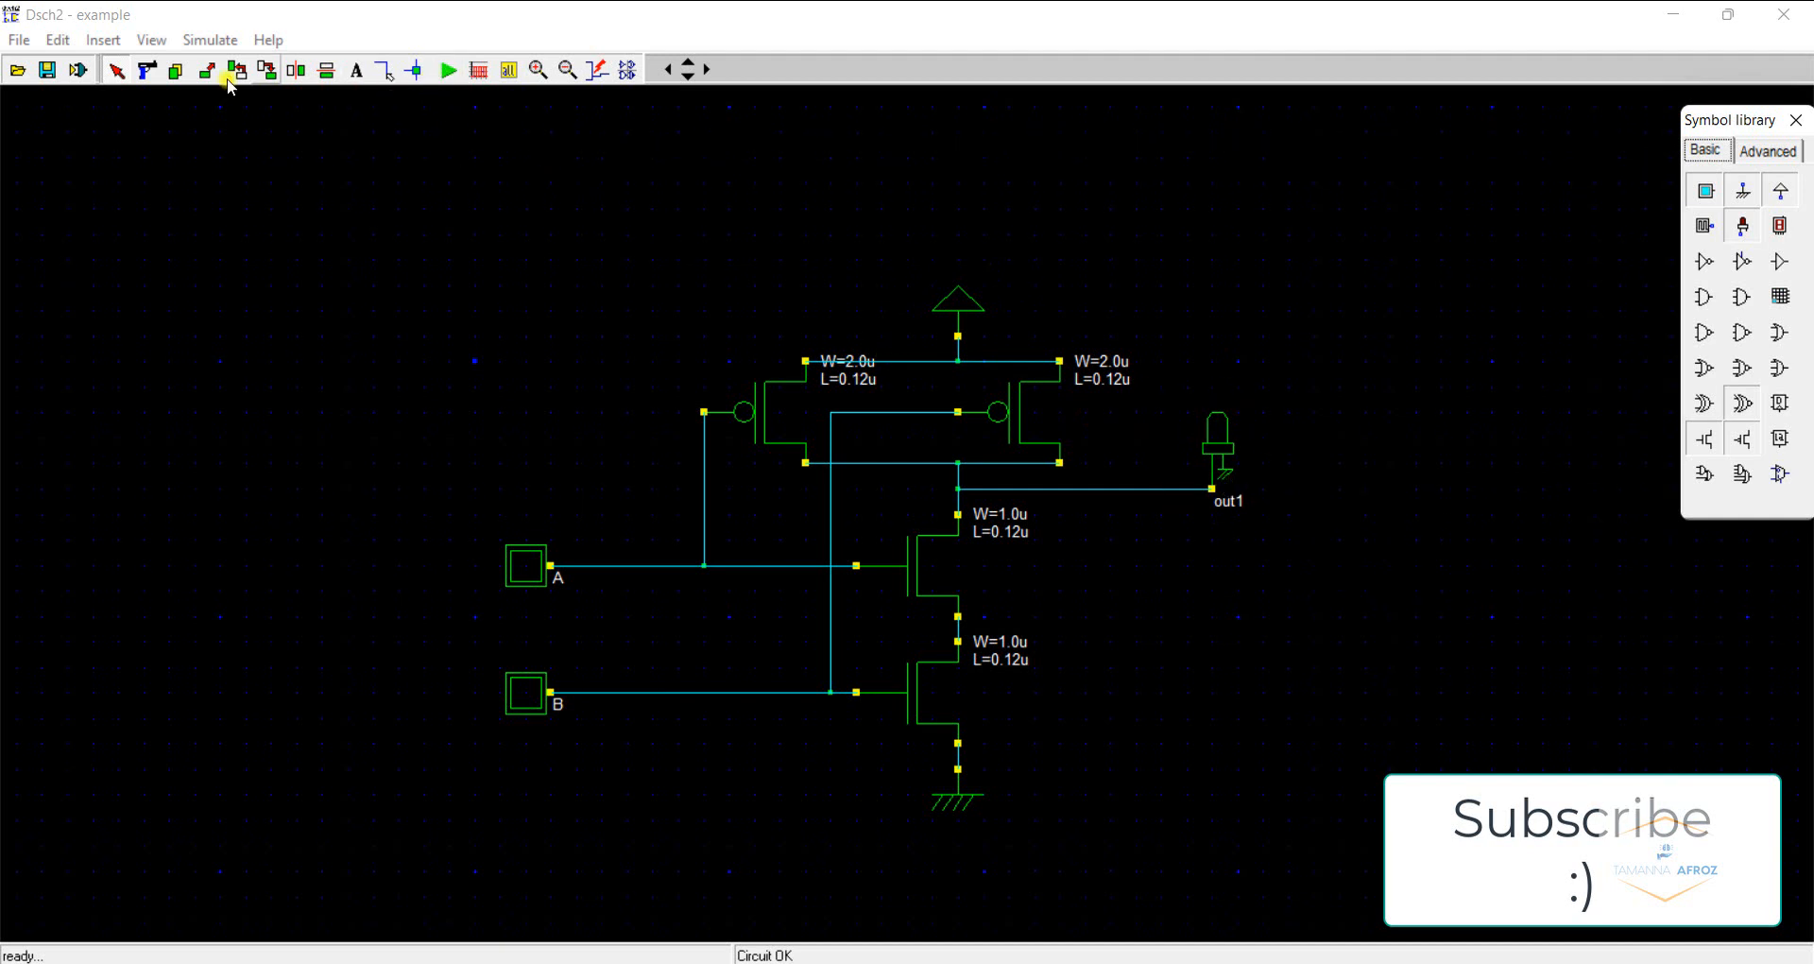
pyautogui.click(147, 70)
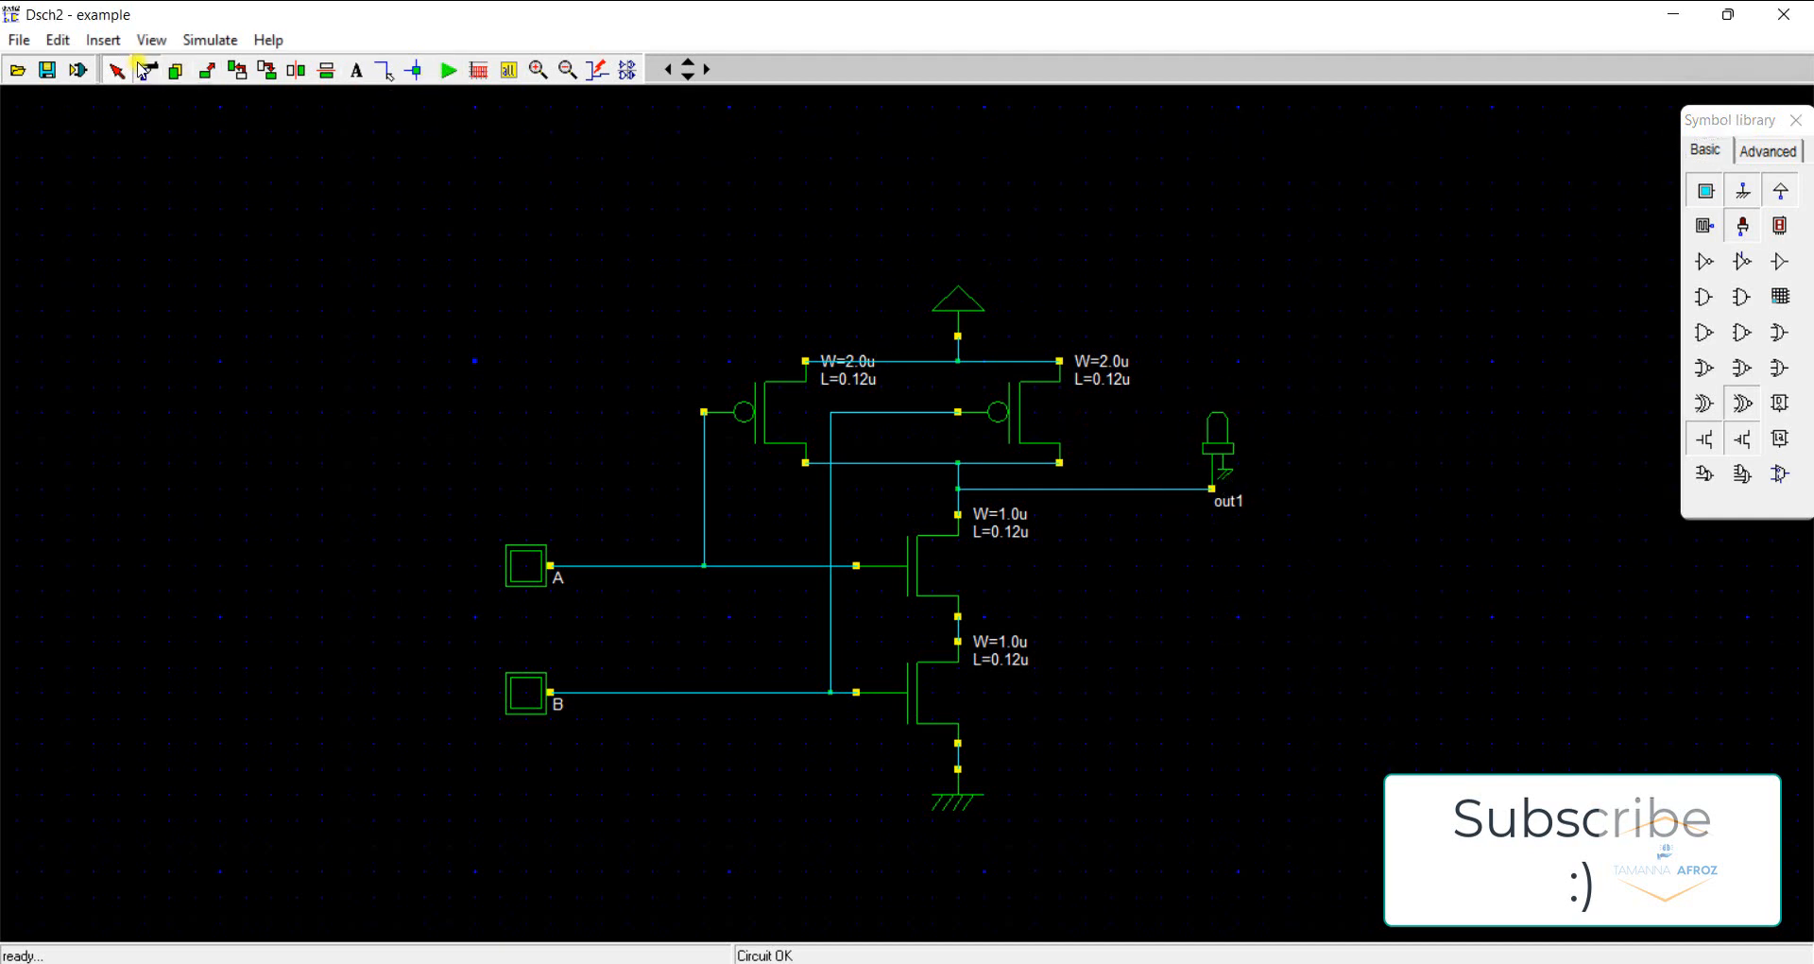
pyautogui.click(1217, 442)
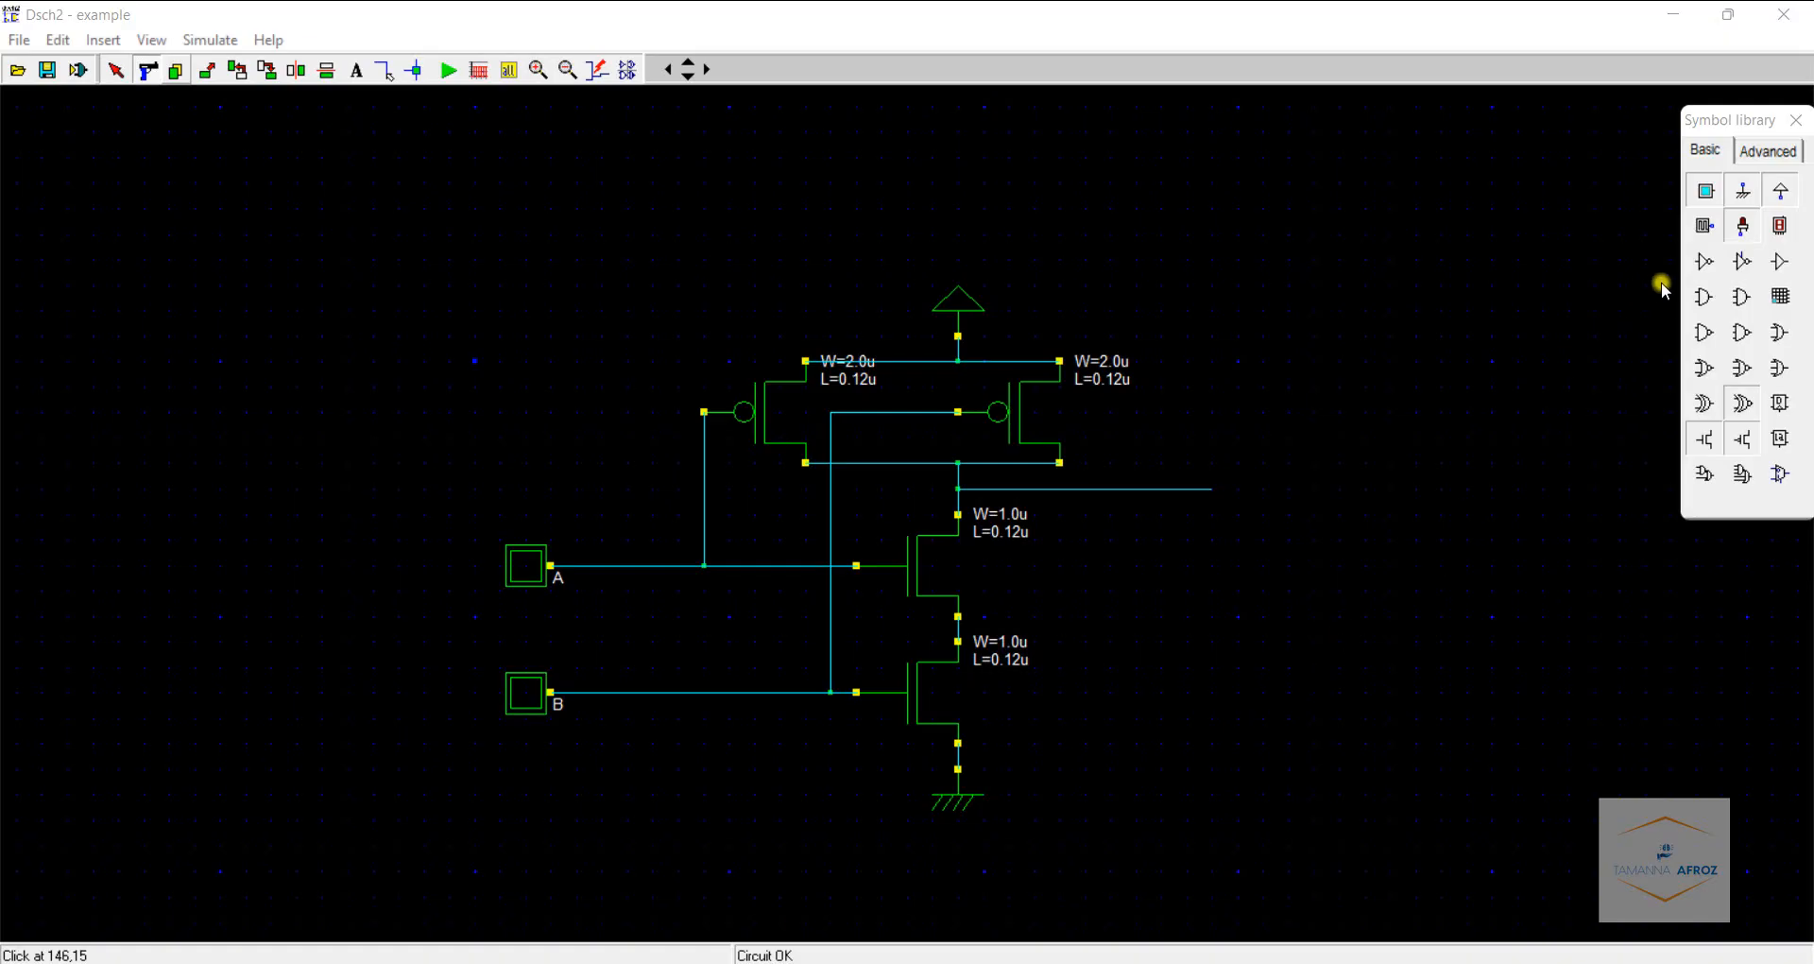
# - Add an inverter after the NAND output and connect a new LED to the inverter's output
pyautogui.click(1705, 262)
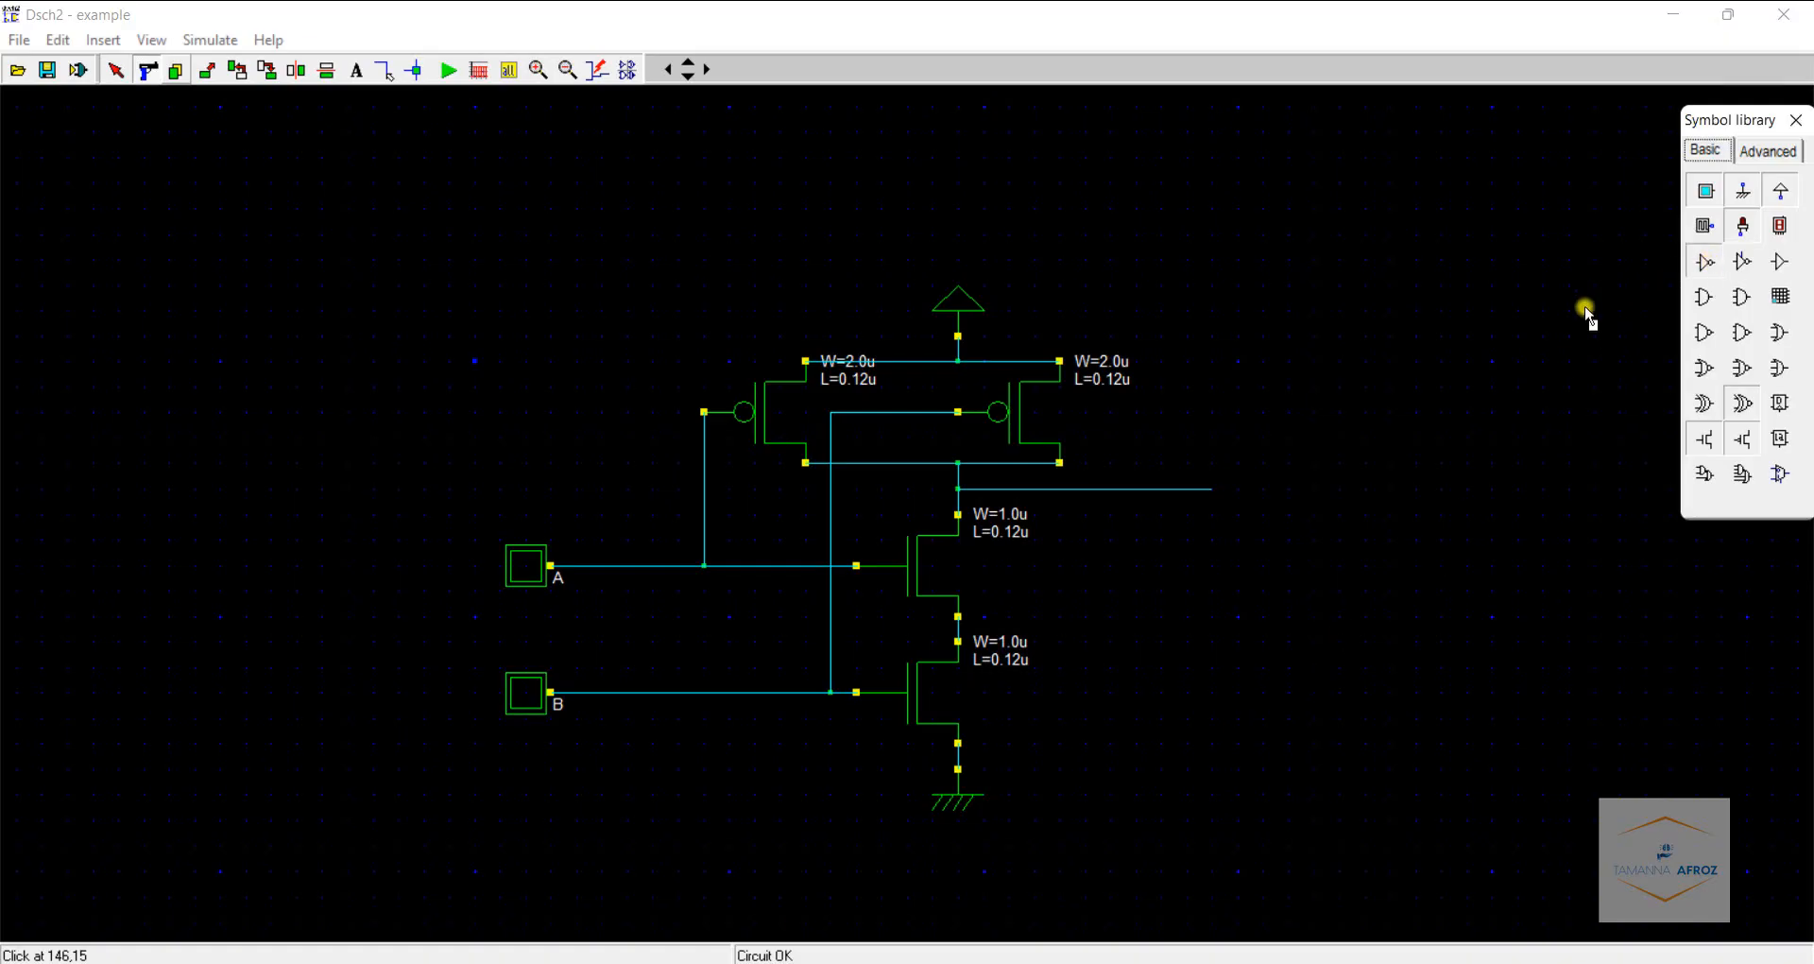
pyautogui.click(1378, 540)
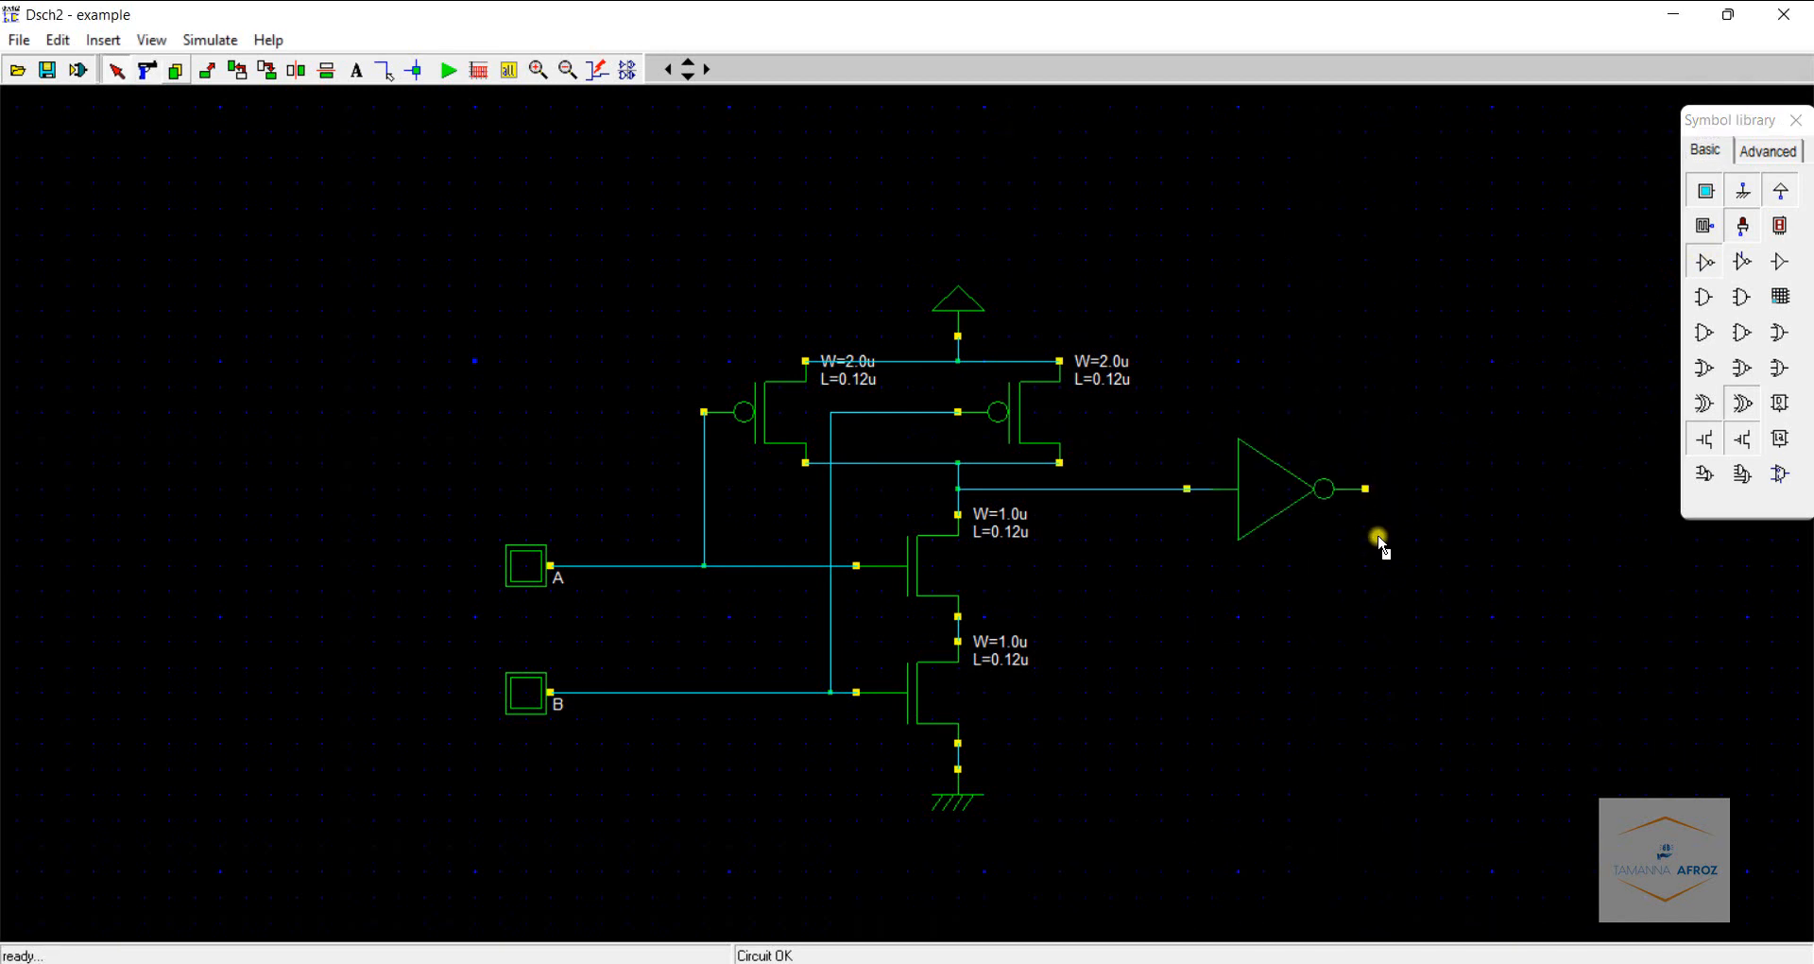
pyautogui.click(1737, 227)
pyautogui.click(1396, 490)
pyautogui.click(385, 70)
pyautogui.click(1390, 489)
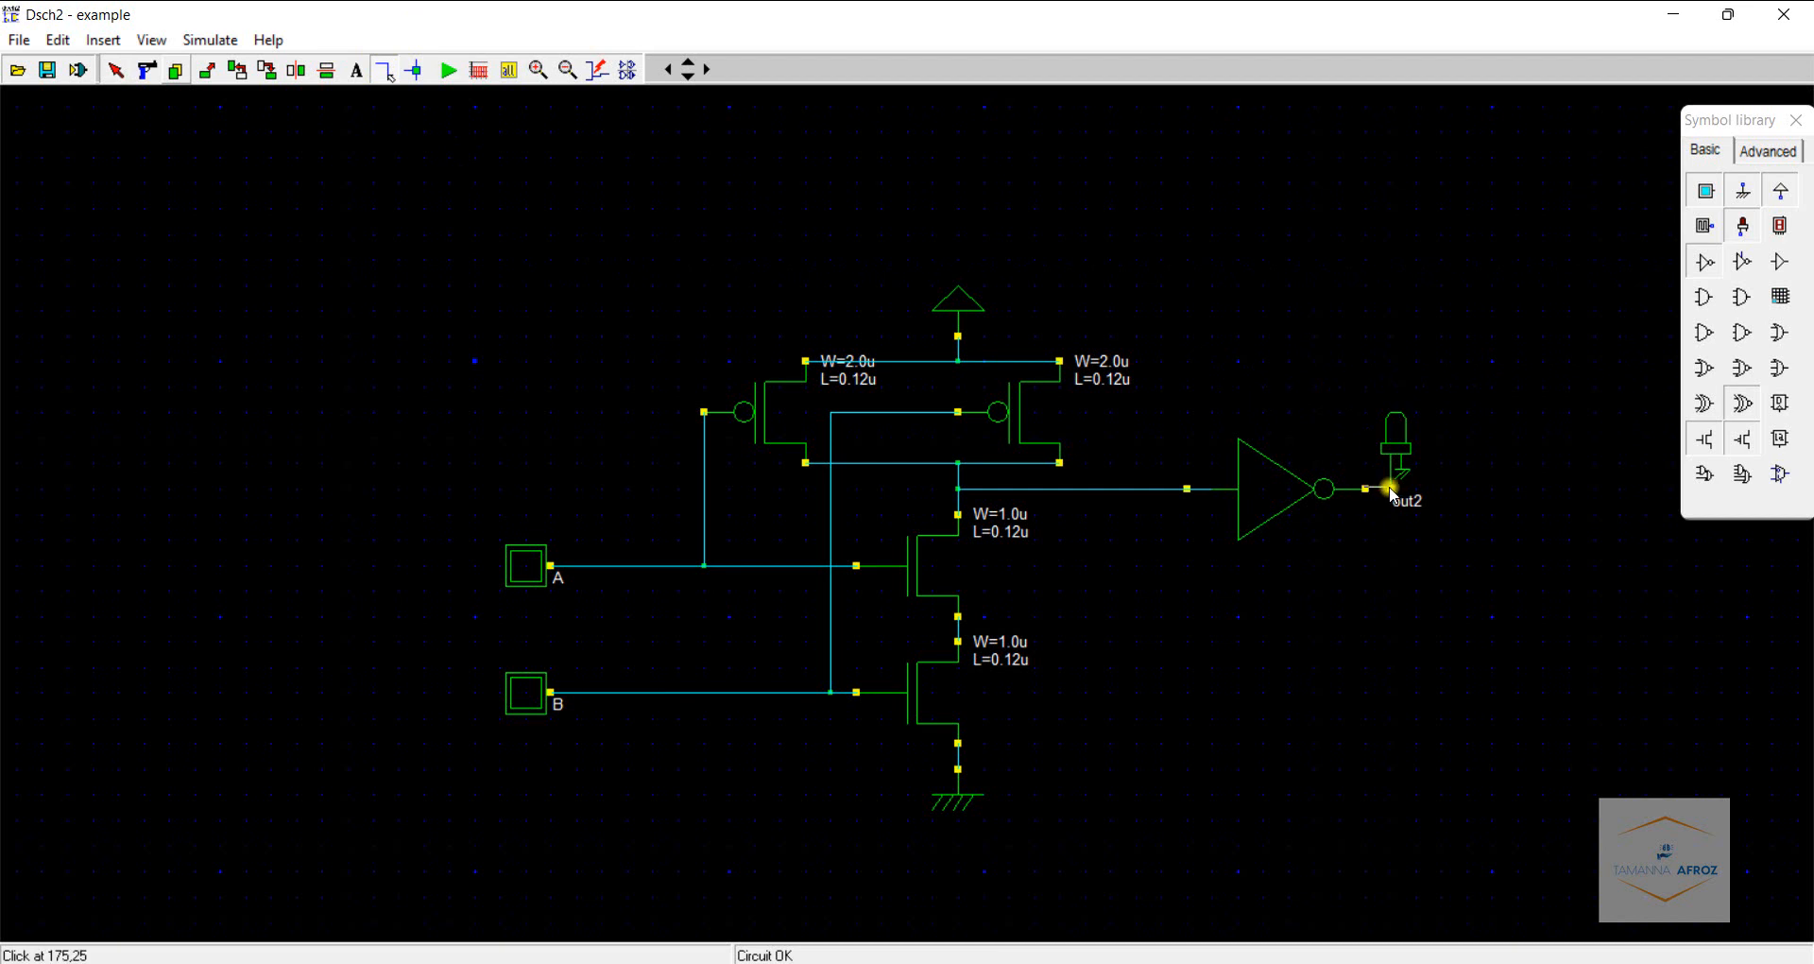
pyautogui.click(1395, 490)
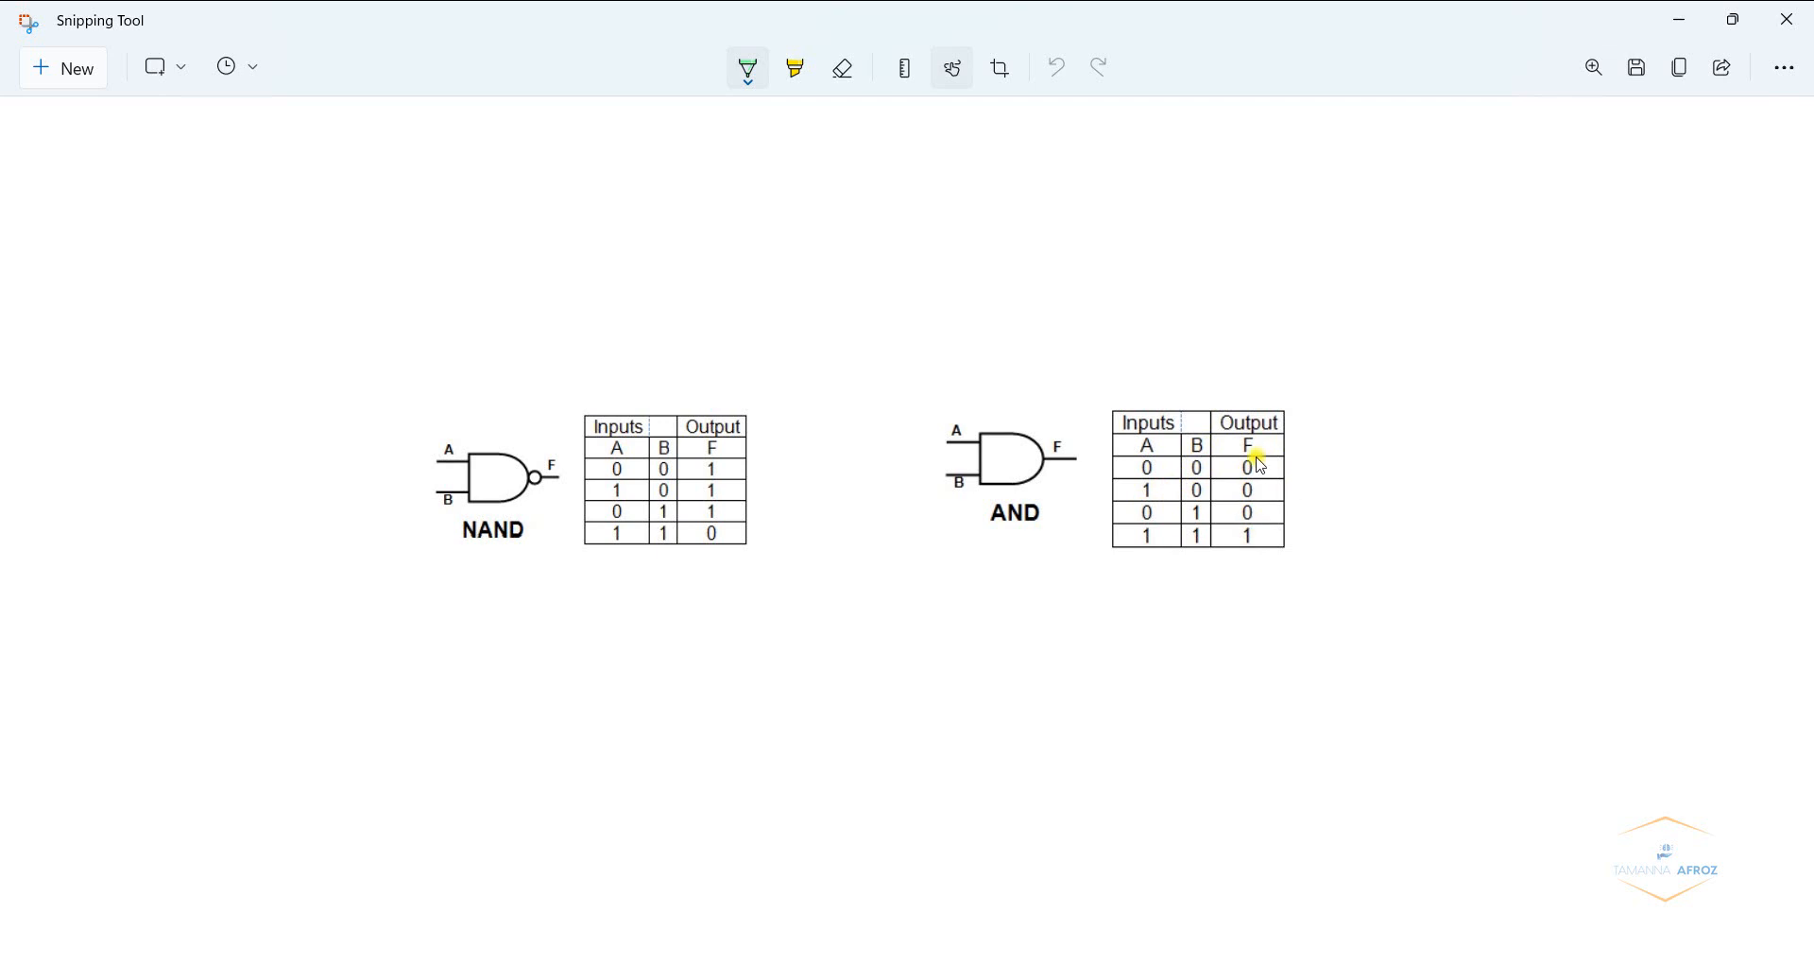
# - Run the simulation and toggle inputs A and B through all combinations to test the AND gate
pyautogui.click(1671, 18)
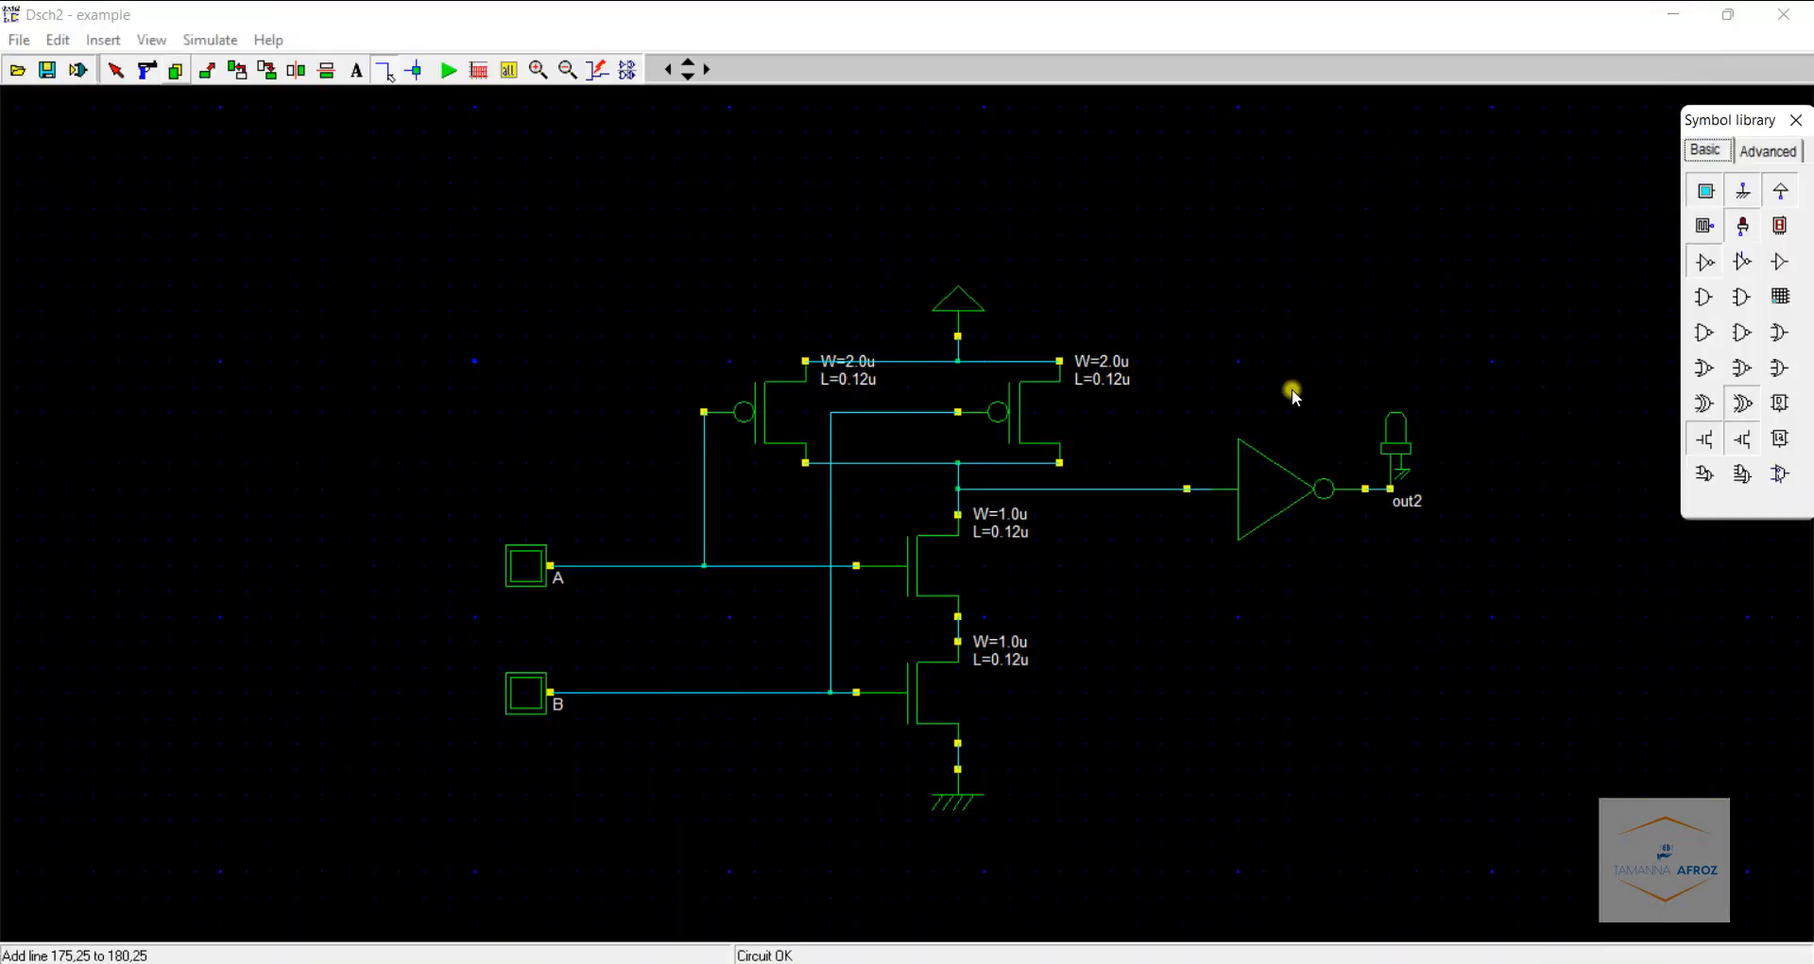
pyautogui.click(449, 71)
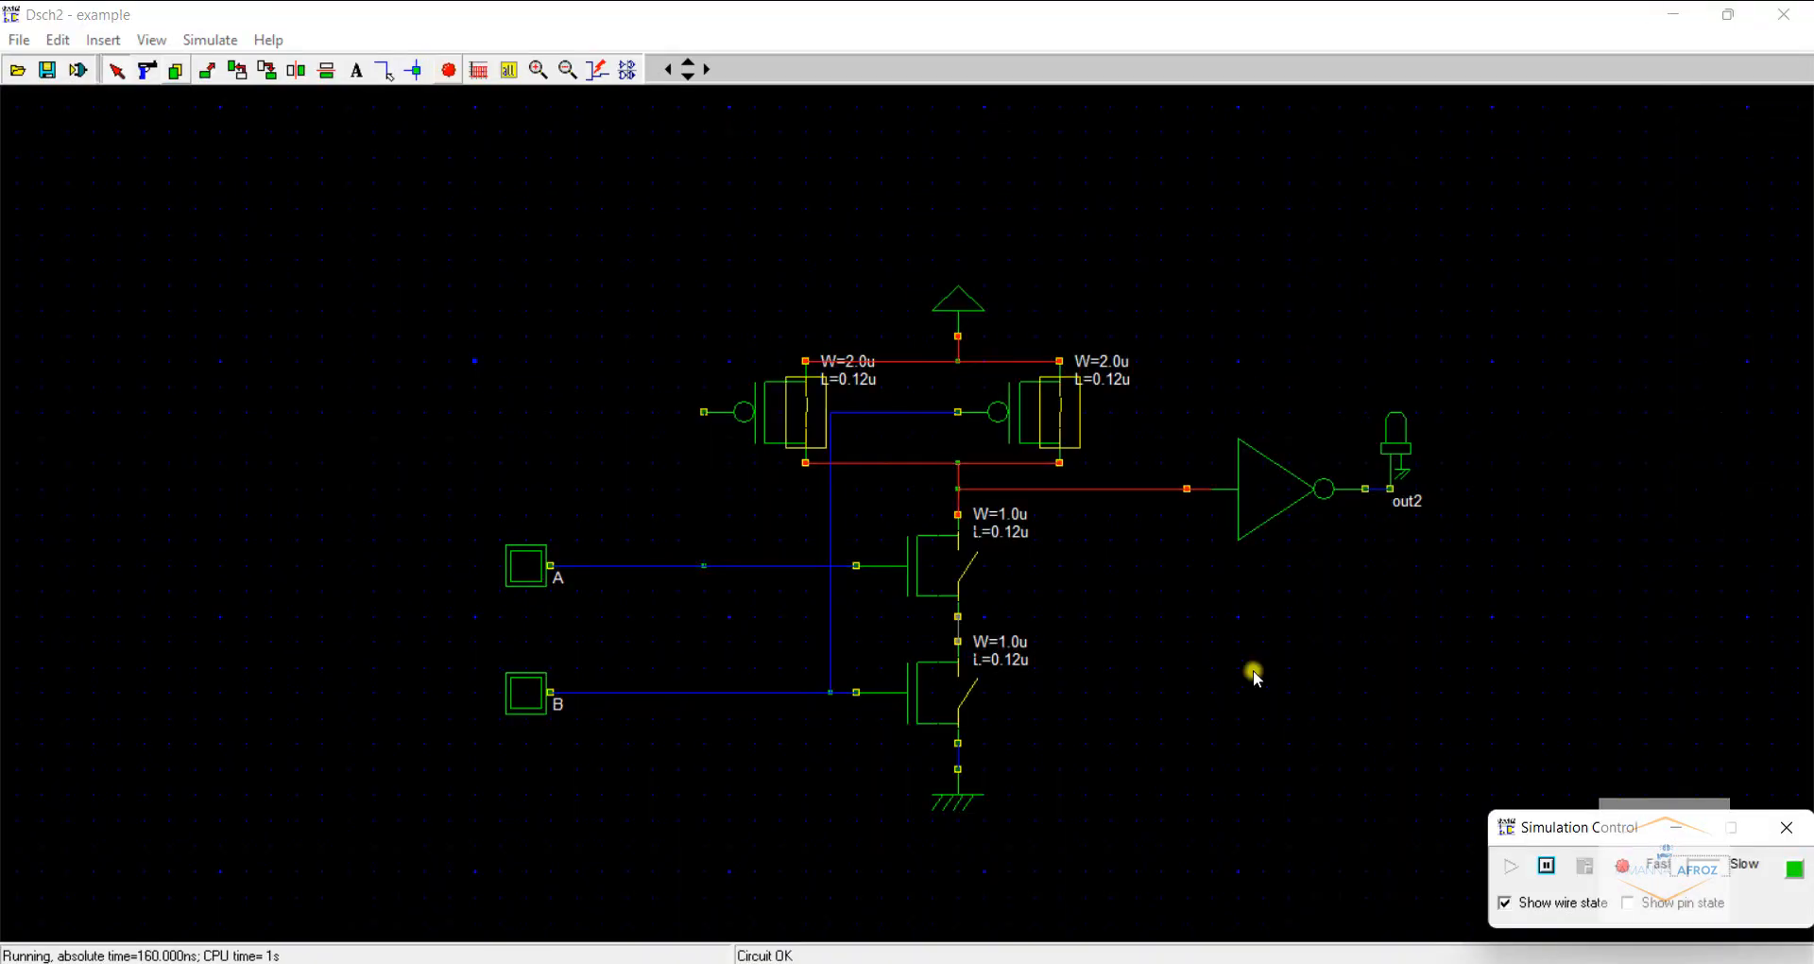
pyautogui.click(531, 568)
pyautogui.click(530, 696)
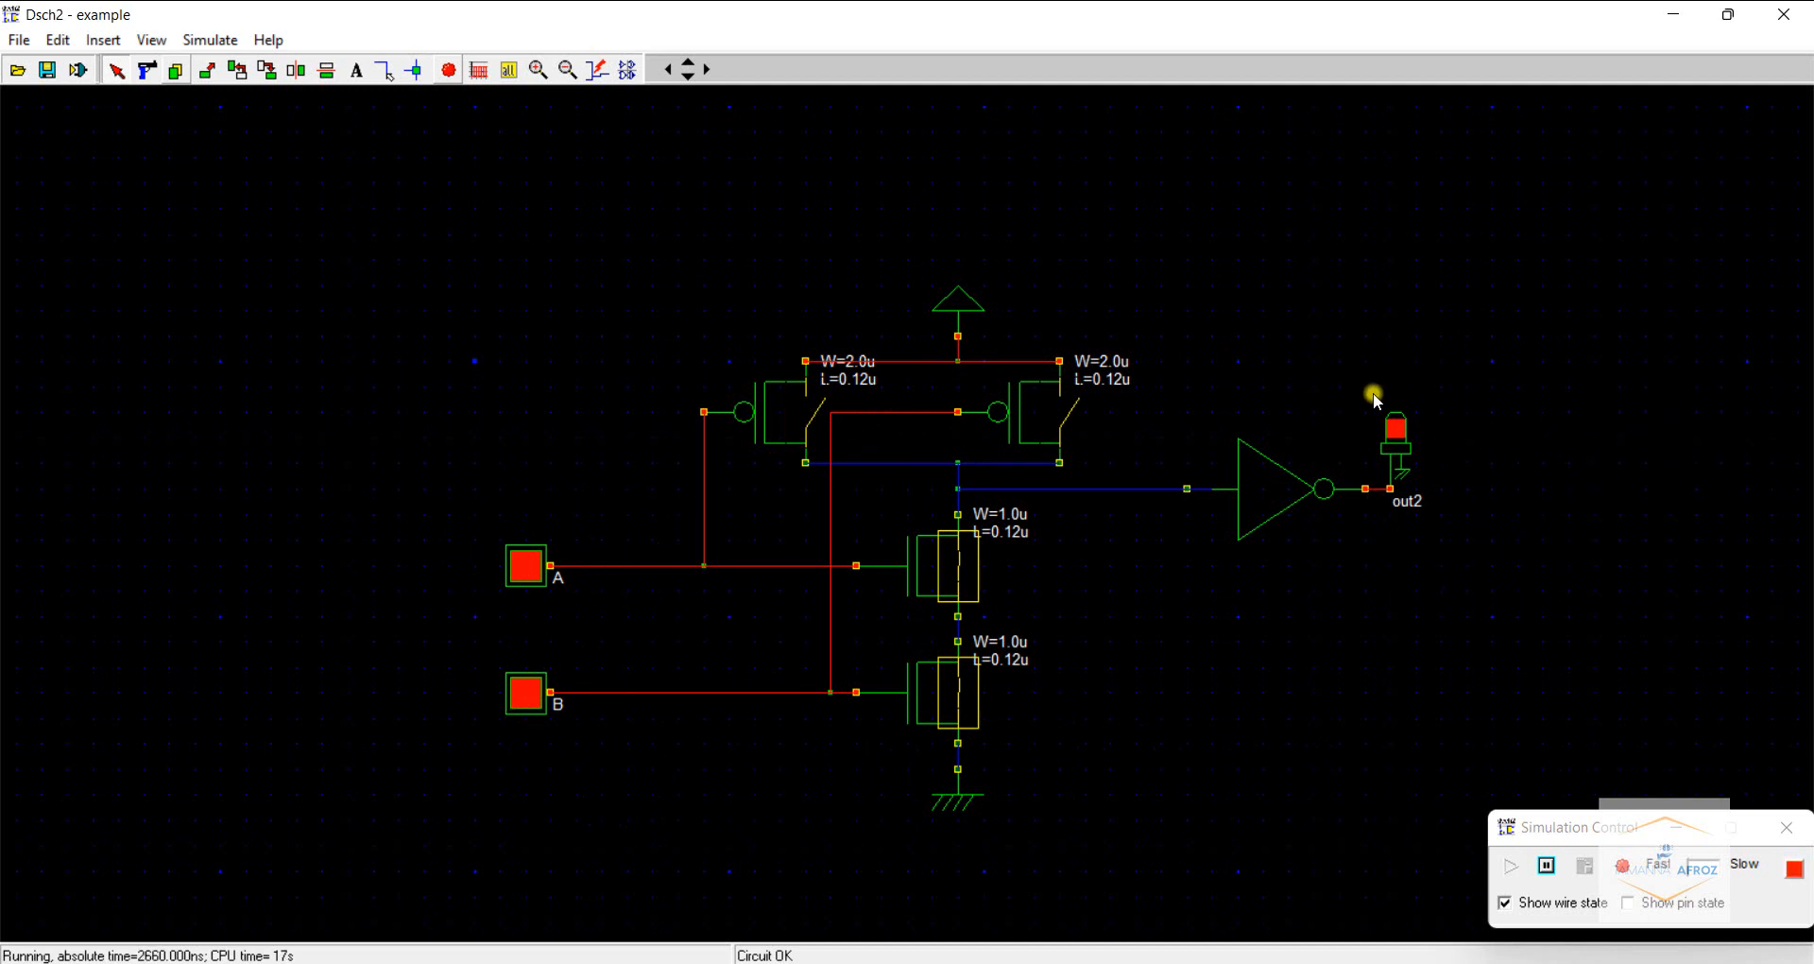
pyautogui.click(525, 565)
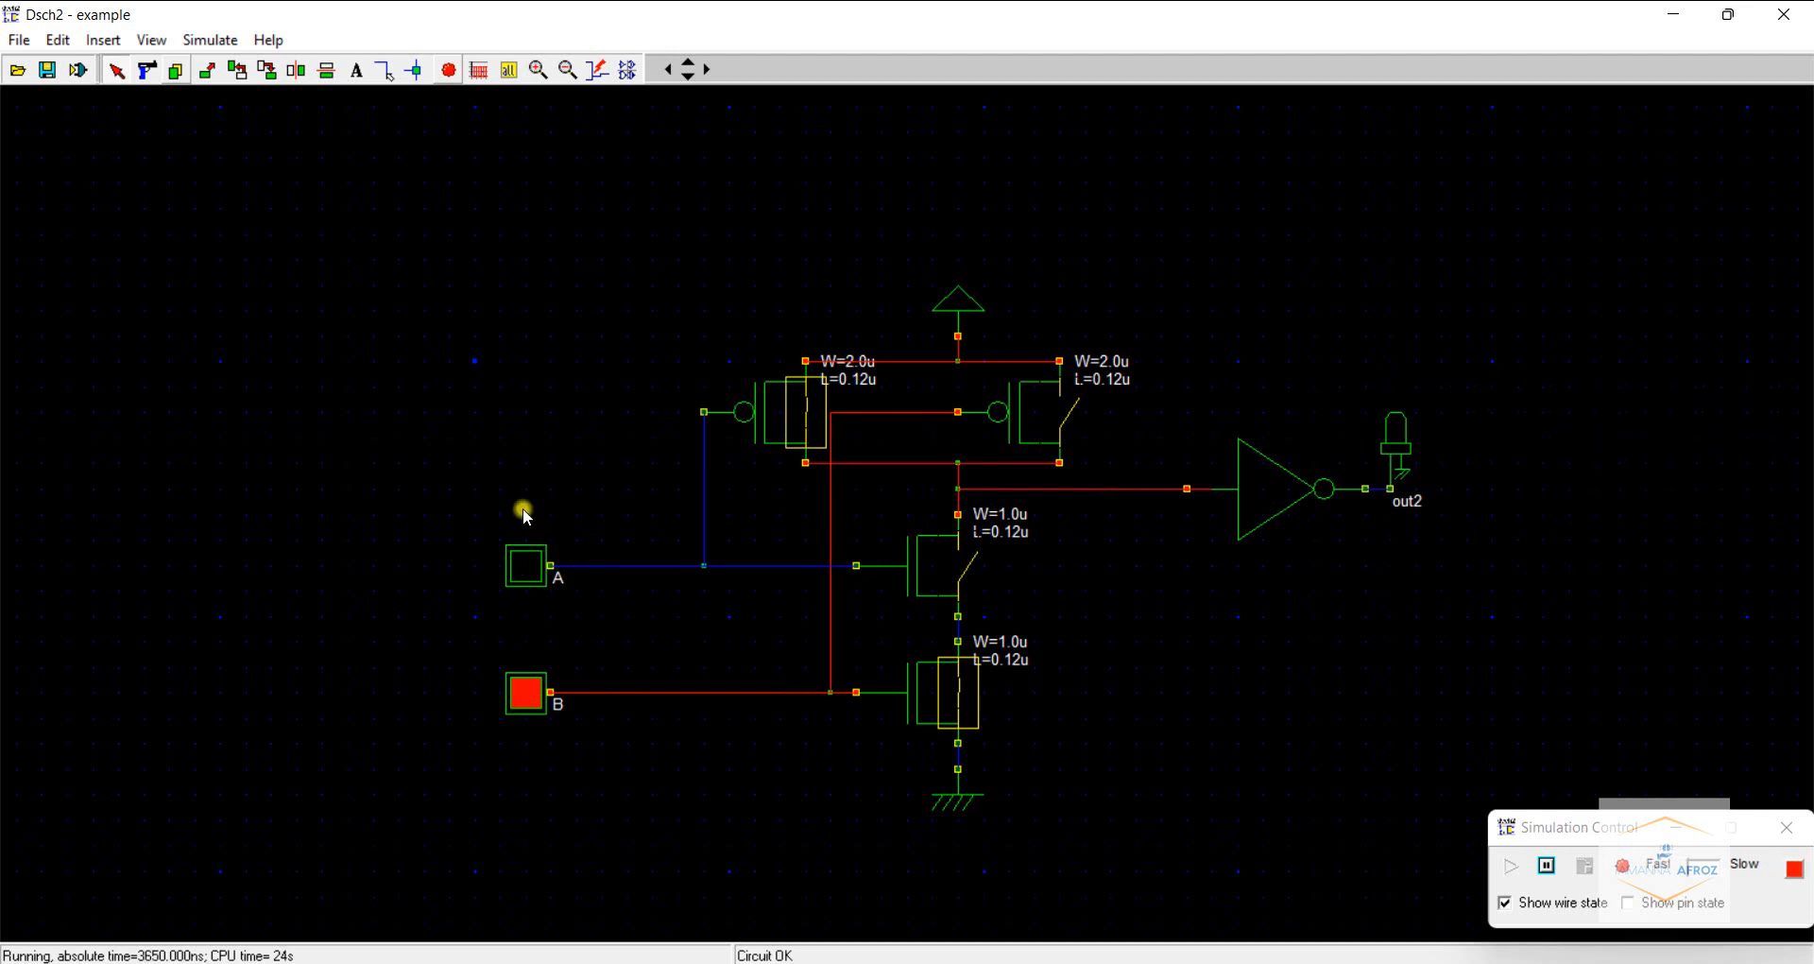
pyautogui.click(526, 567)
pyautogui.click(526, 694)
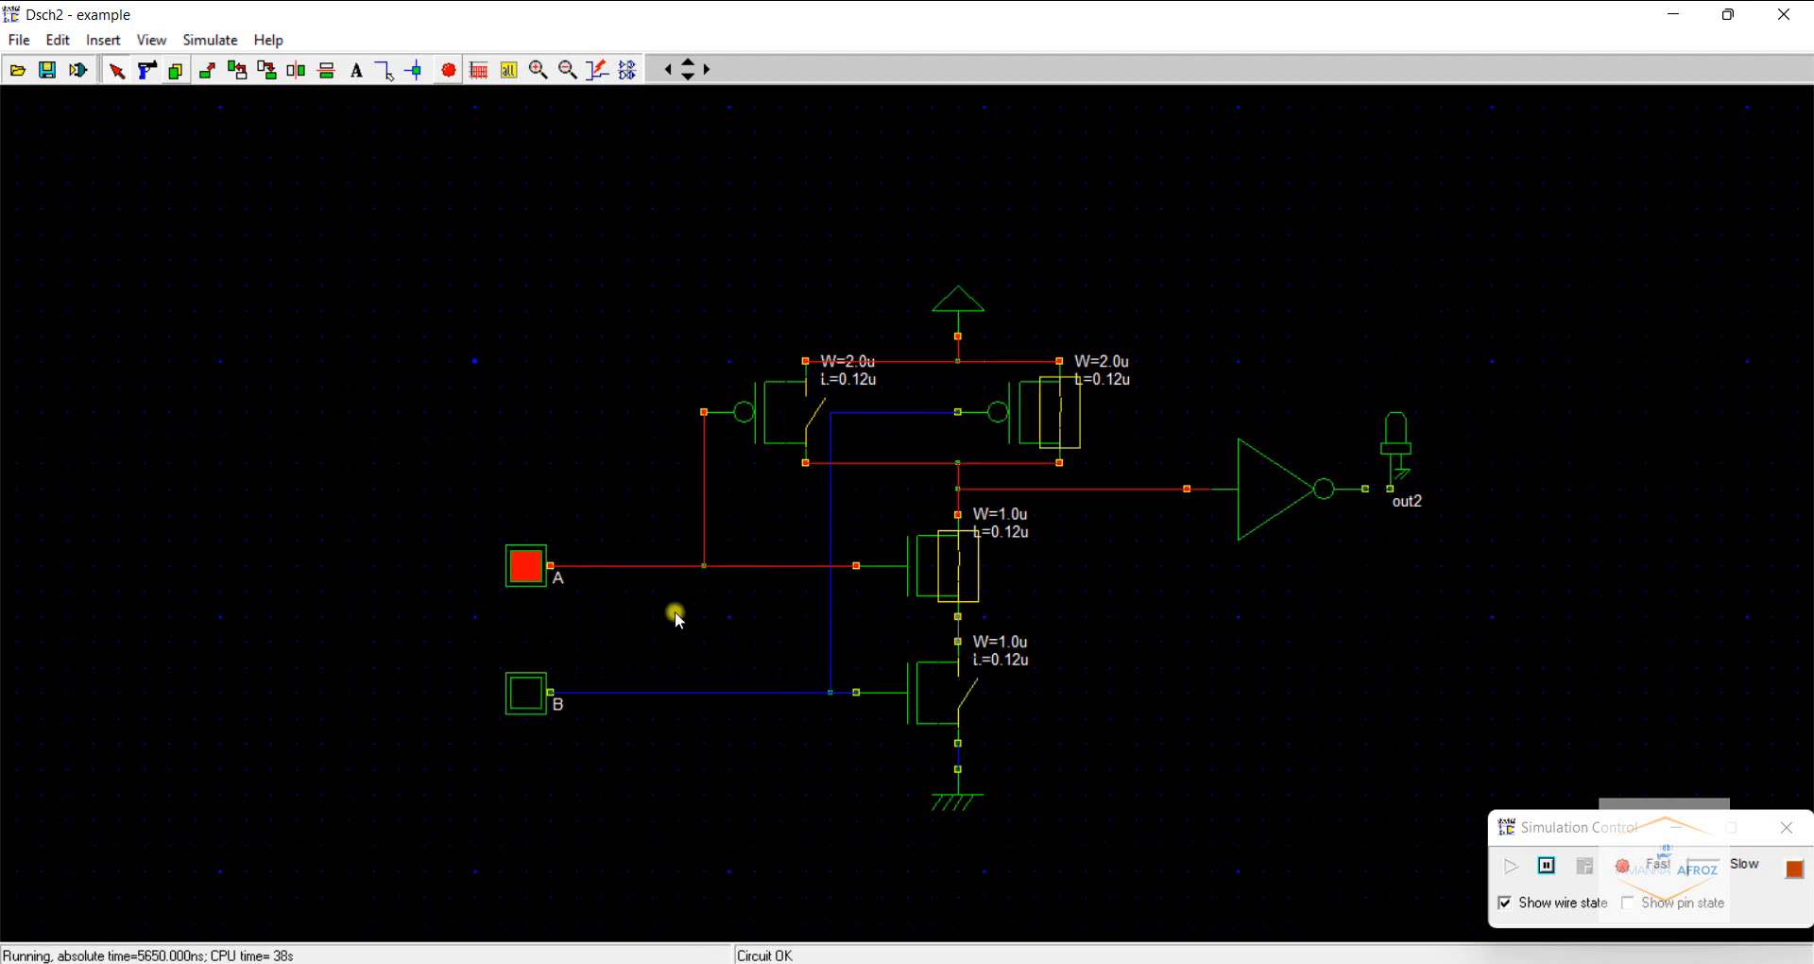
pyautogui.click(526, 567)
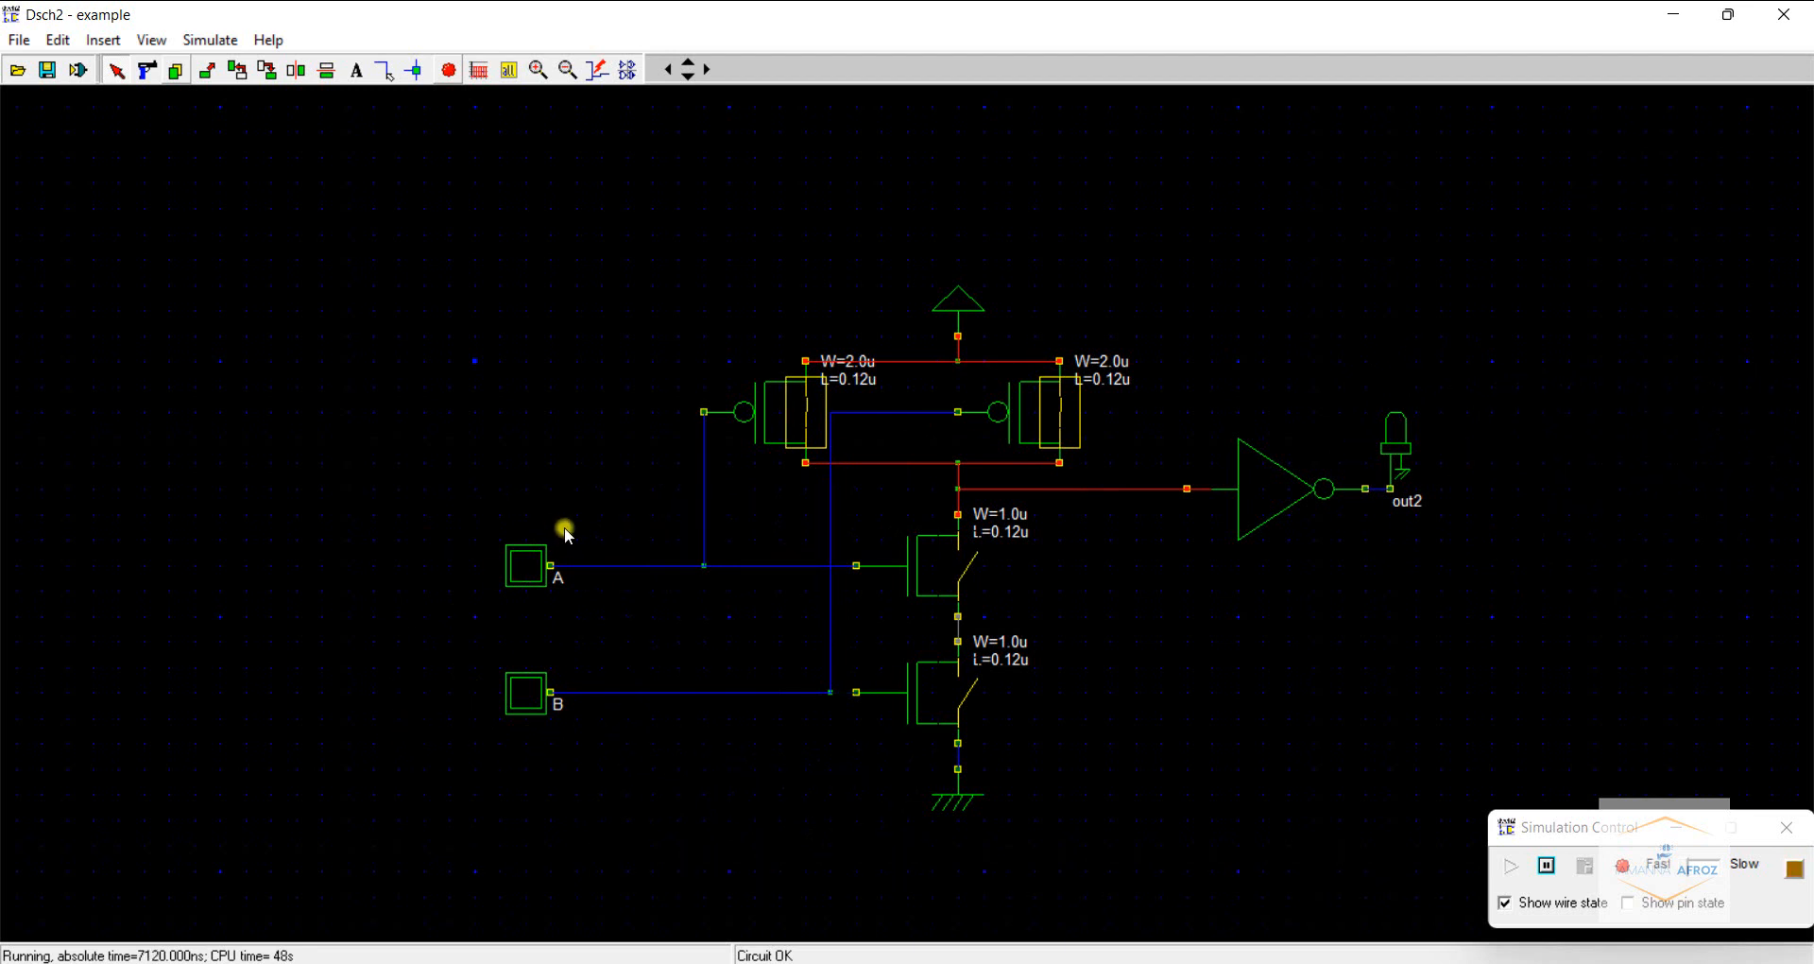
pyautogui.click(527, 567)
pyautogui.click(526, 694)
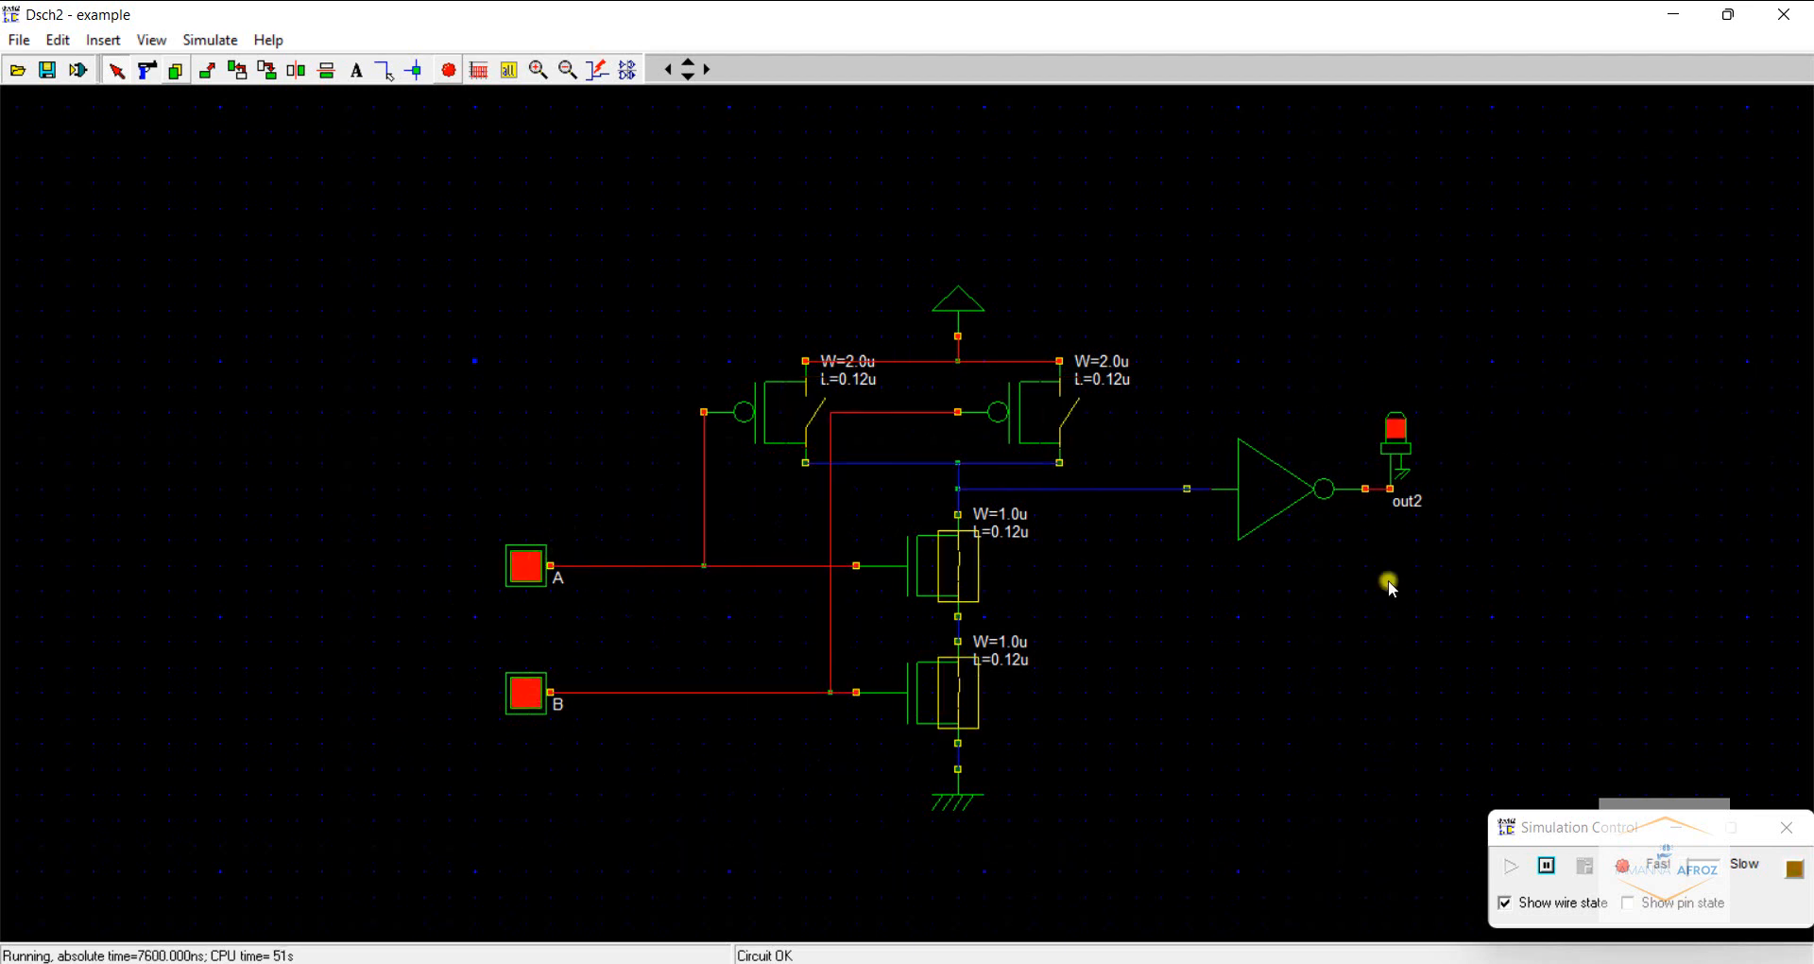